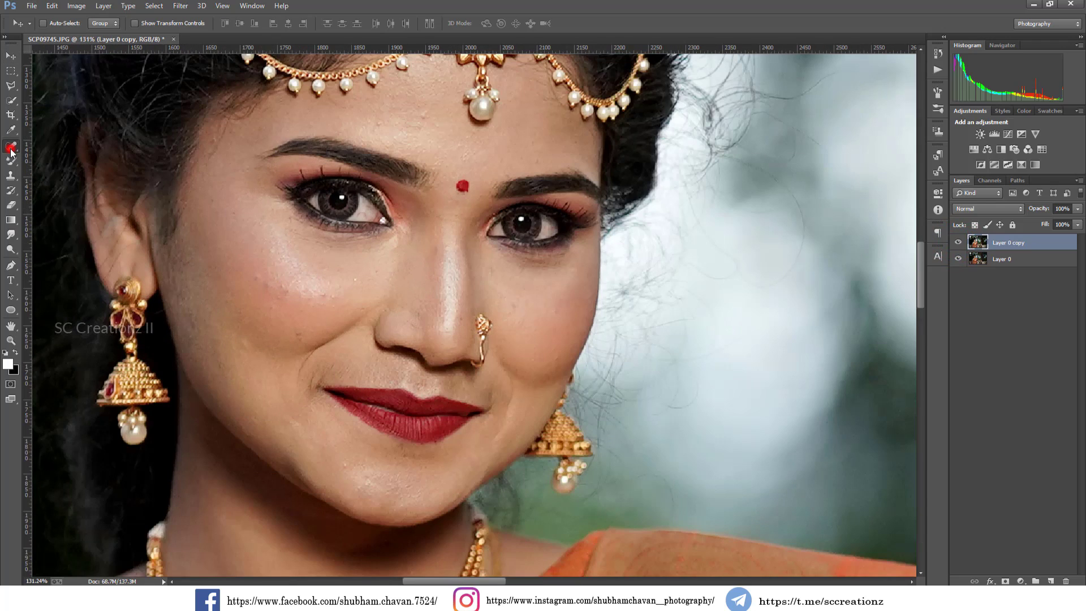
- Remove the blemishes on the cheek beside the visible ear with the 30 px Spot Healing Brush, using Proximity Match
click(11, 148)
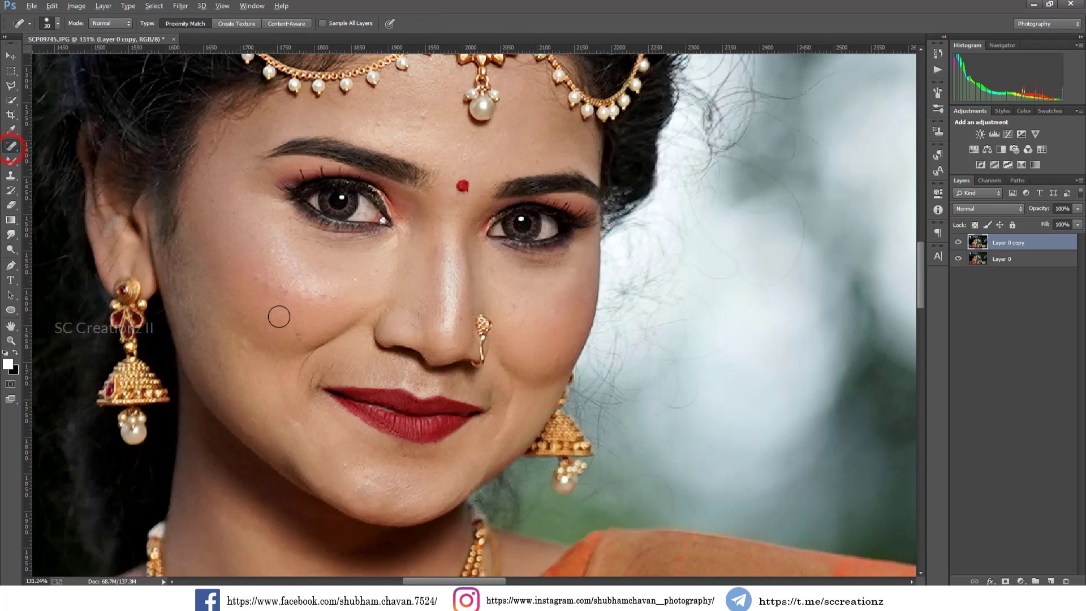
scroll(279, 315, up, 2)
click(274, 287)
click(272, 268)
click(274, 308)
mouse_move(264, 276)
mouse_down()
mouse_move(285, 301)
mouse_move(266, 282)
mouse_up()
click(266, 279)
click(260, 270)
click(323, 292)
click(346, 296)
click(367, 274)
click(337, 311)
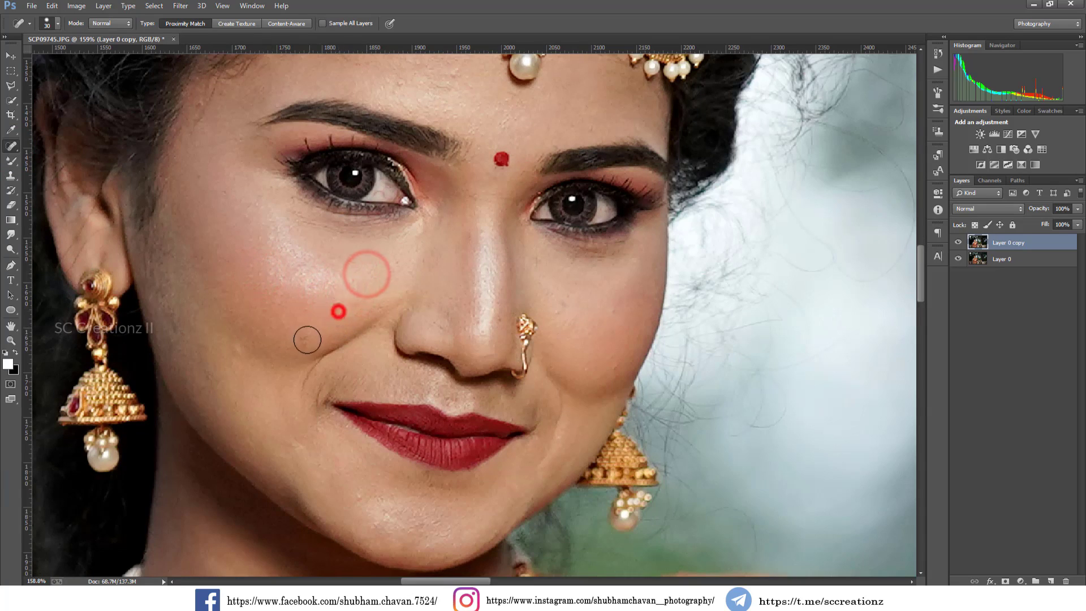
- Heal the remaining spots on the lower part of the same cheek, around the smile fold
click(306, 334)
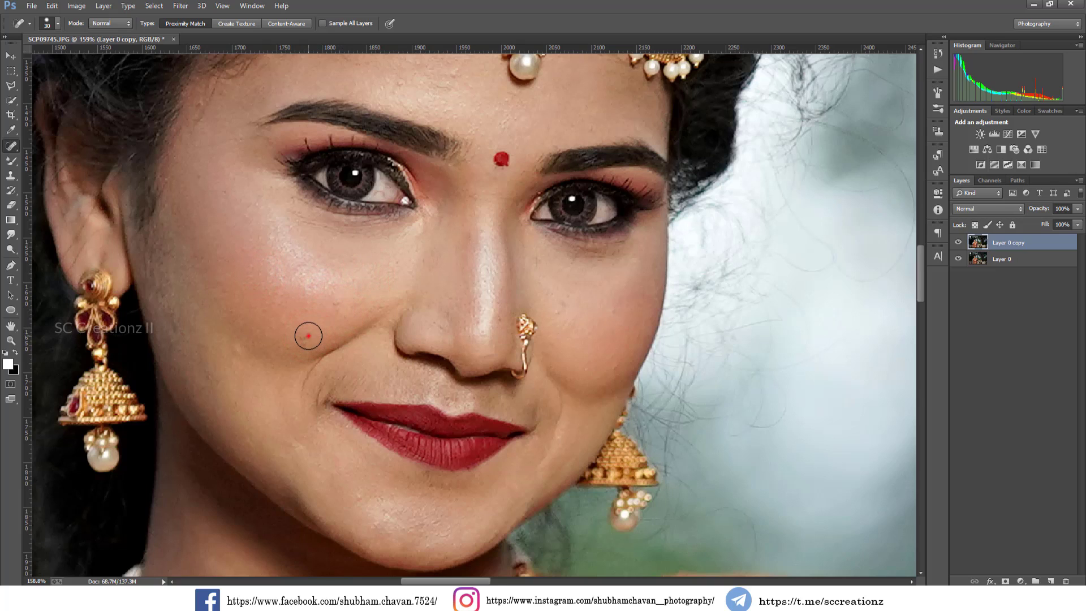
click(334, 310)
click(315, 323)
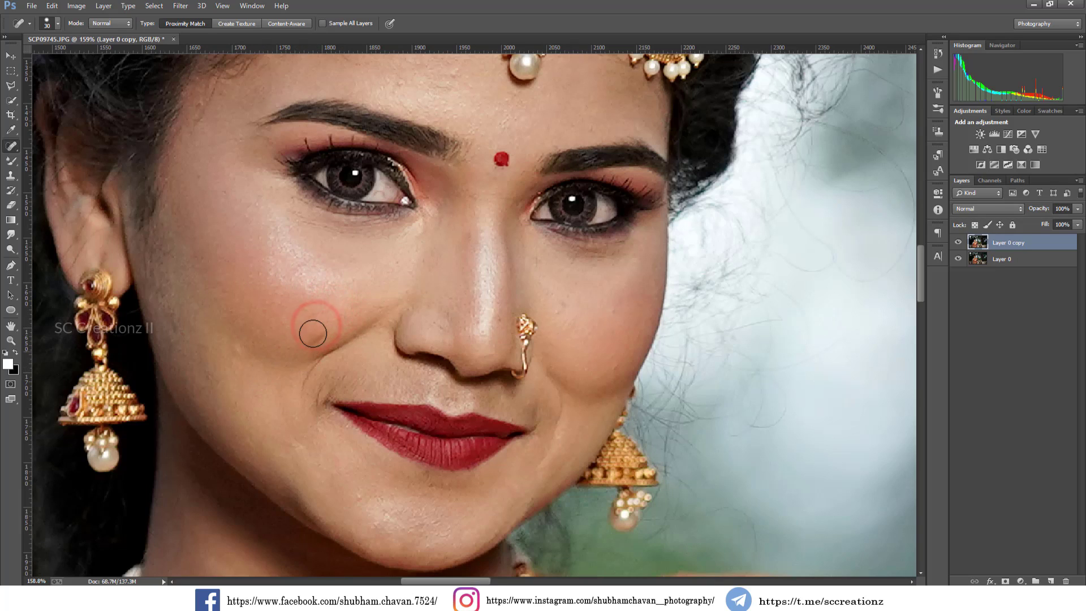
click(348, 308)
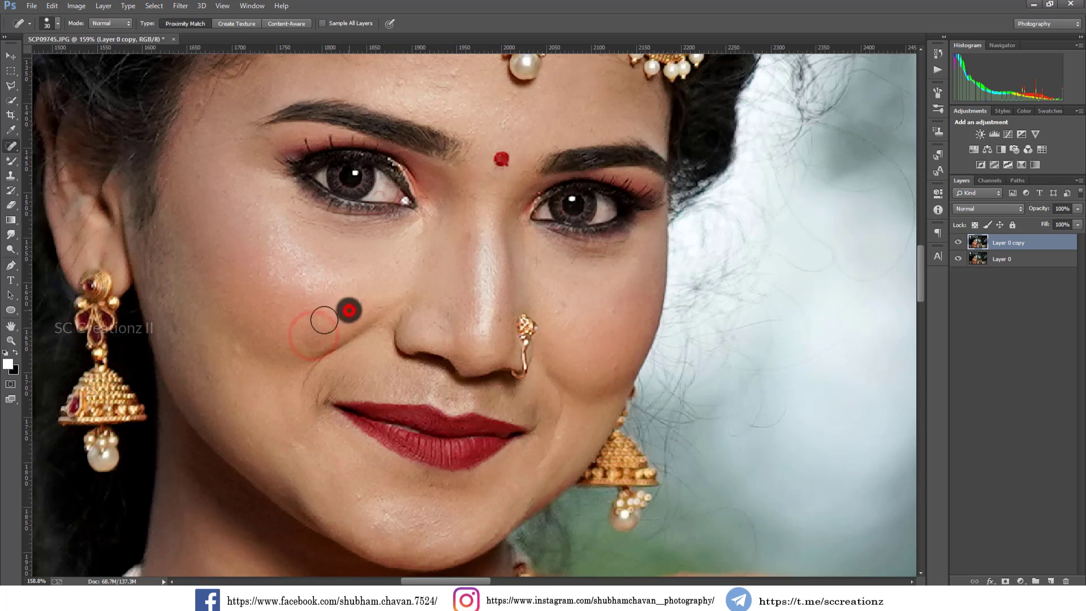
click(235, 348)
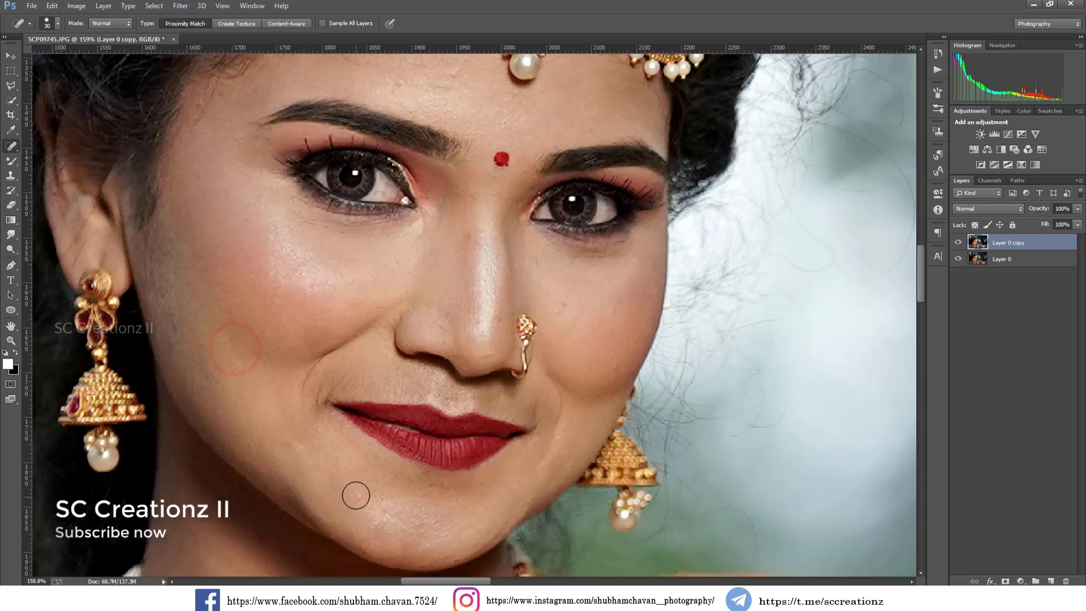
- Heal the jaw spot, reduce the healing brush to 19 px and remove the marks beside the mouth corner
click(289, 444)
scroll(286, 444, up, 1)
right_click(366, 419)
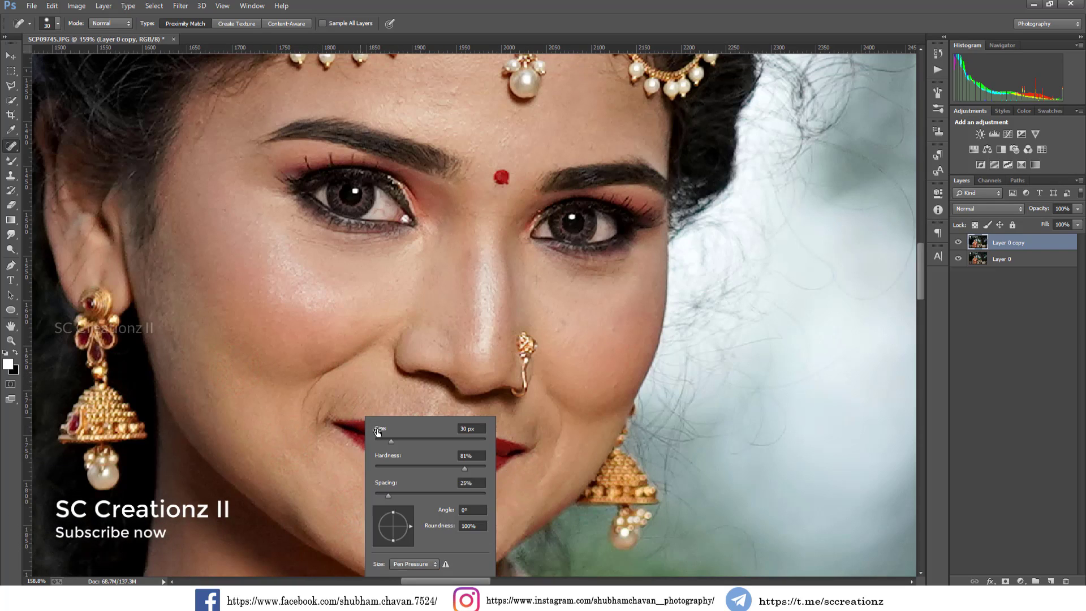
click(314, 389)
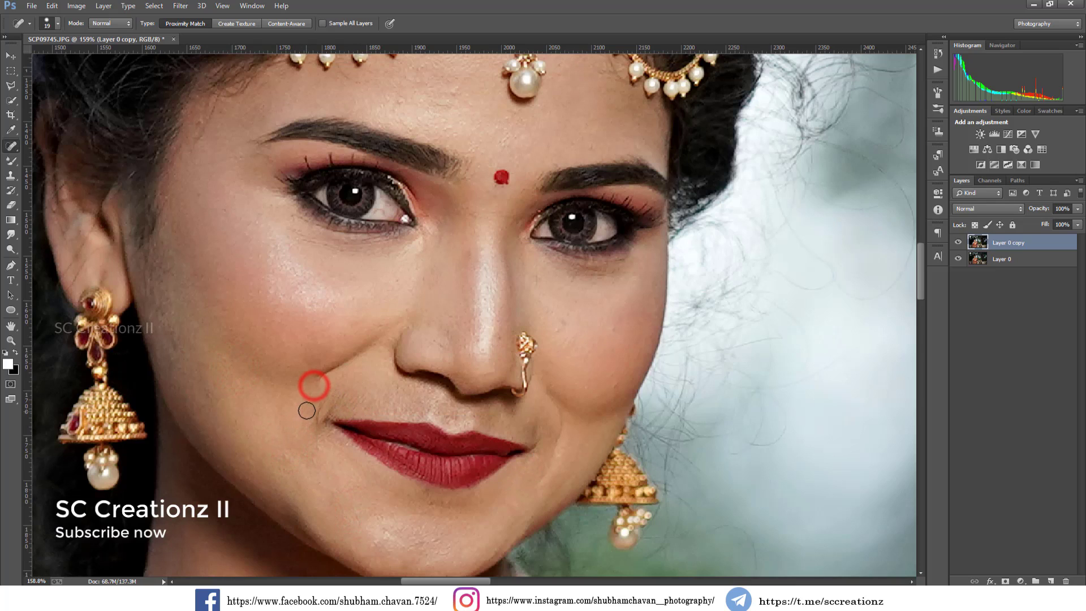
click(318, 402)
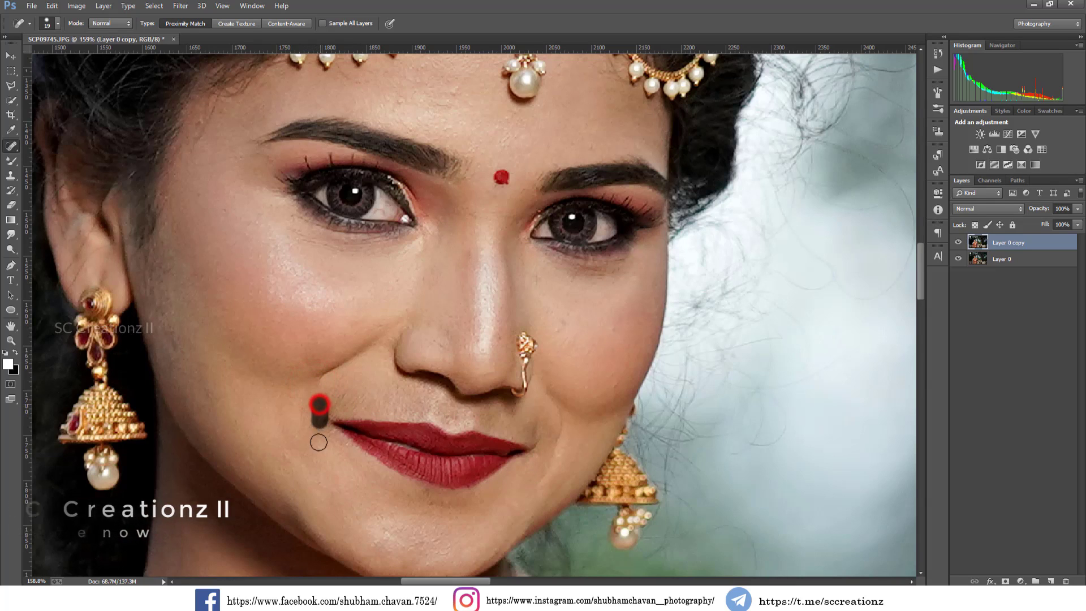
click(315, 413)
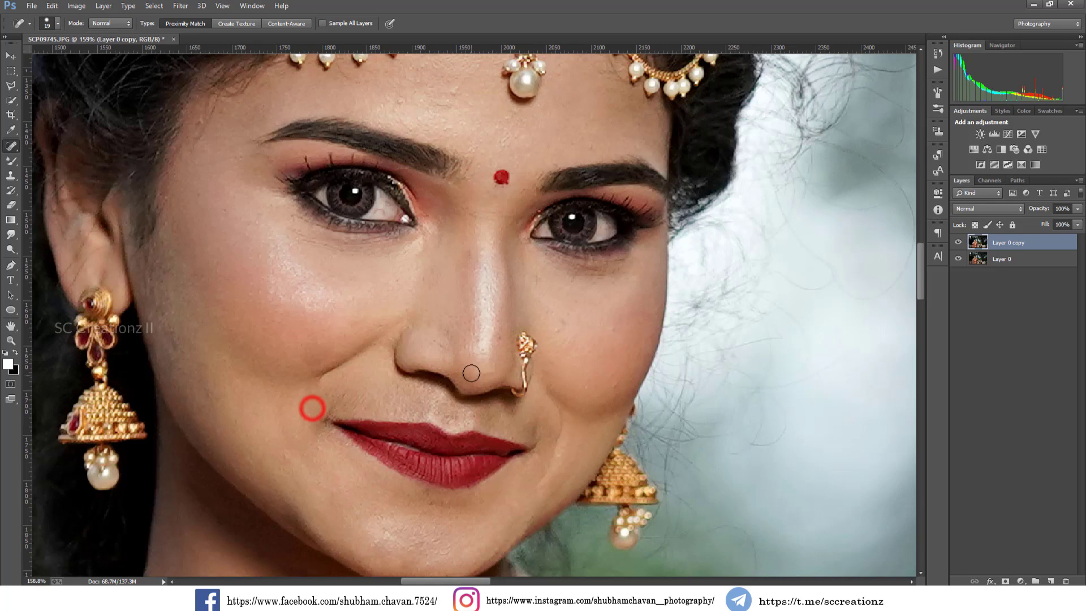
- Heal the small blemishes on the forehead above the eyebrow and around the bindi
scroll(432, 134, up, 2)
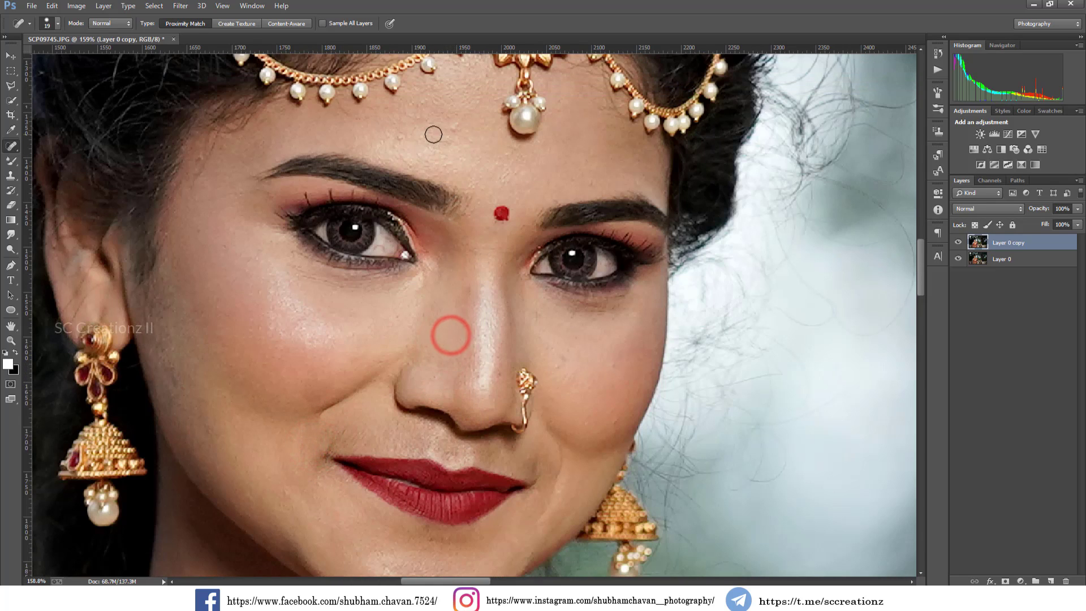
click(451, 128)
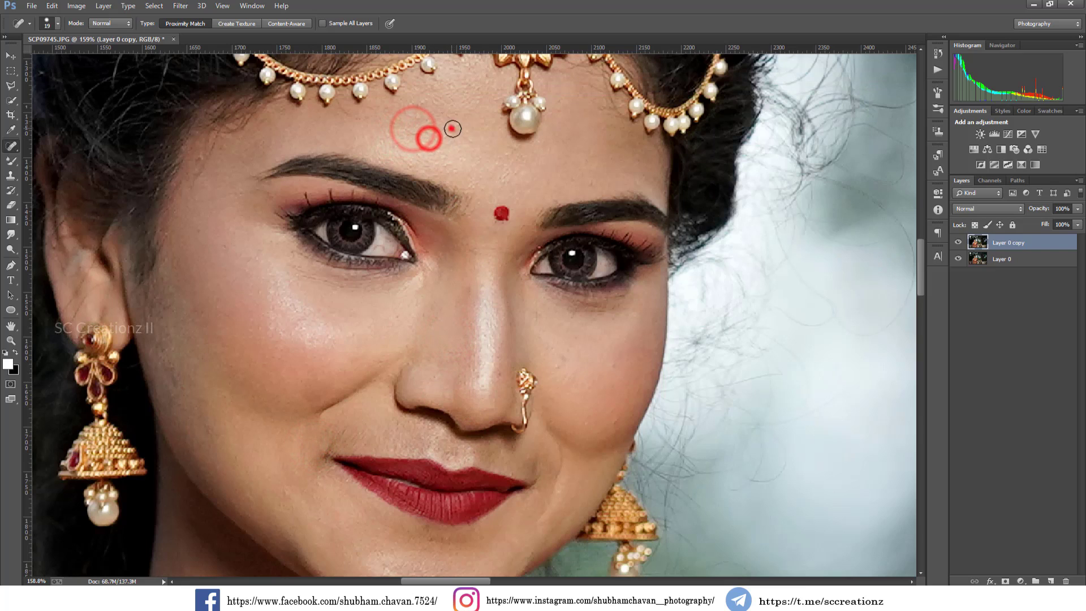
click(412, 133)
click(418, 152)
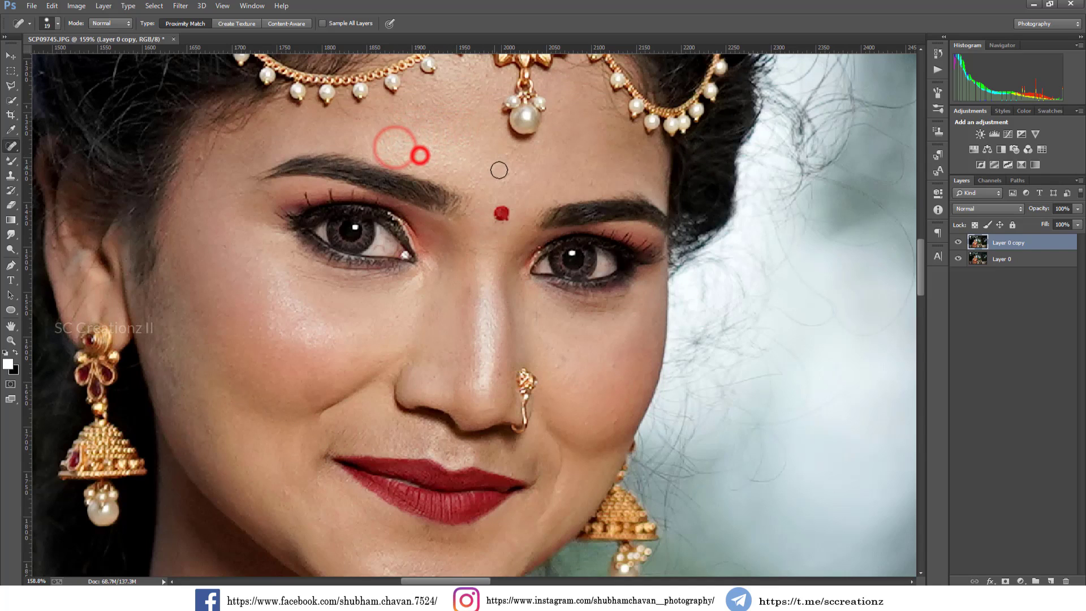
scroll(498, 170, up, 2)
click(503, 188)
click(505, 211)
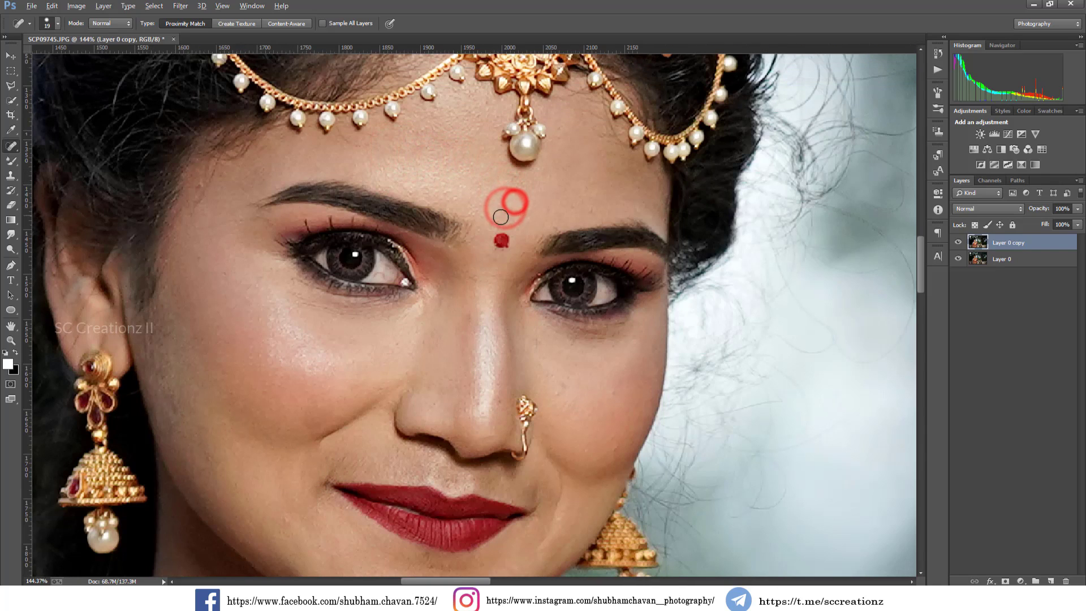
- Remove the spots on the cheek on the nose-ring side with the Spot Healing Brush
scroll(505, 211, down, 2)
scroll(538, 330, up, 3)
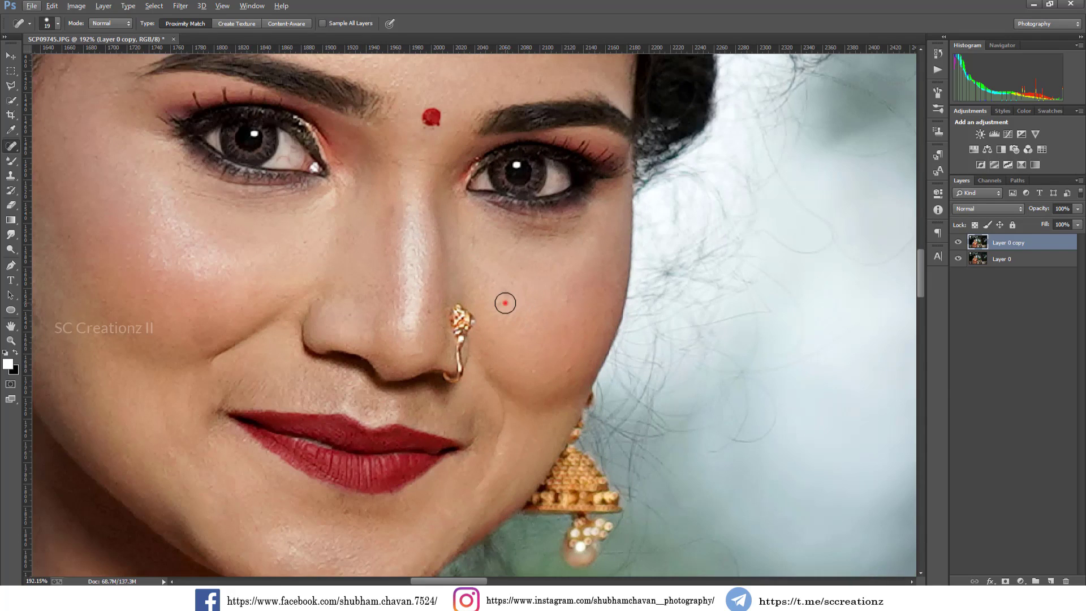
click(474, 246)
click(566, 298)
click(569, 364)
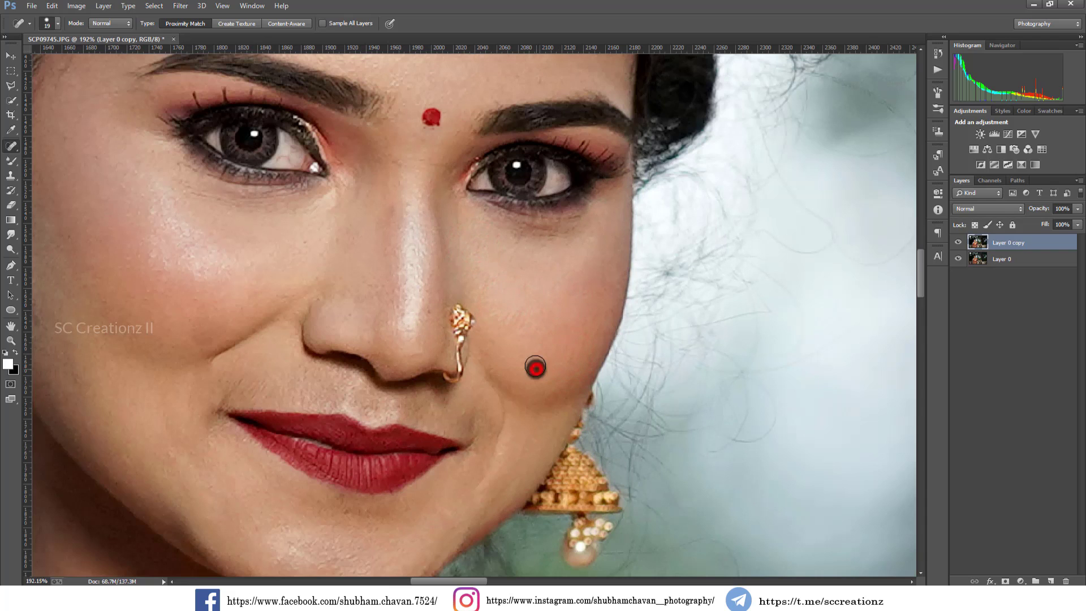
- Compare the healed skin with the original by hiding and showing the Layer 0 copy layer
scroll(492, 348, down, 3)
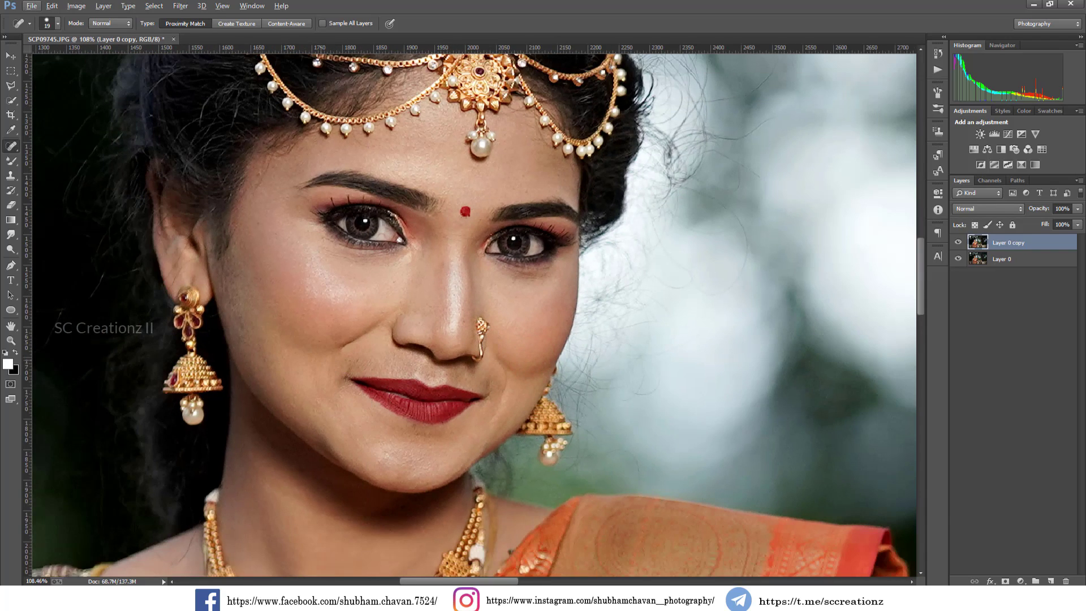
click(959, 242)
click(959, 243)
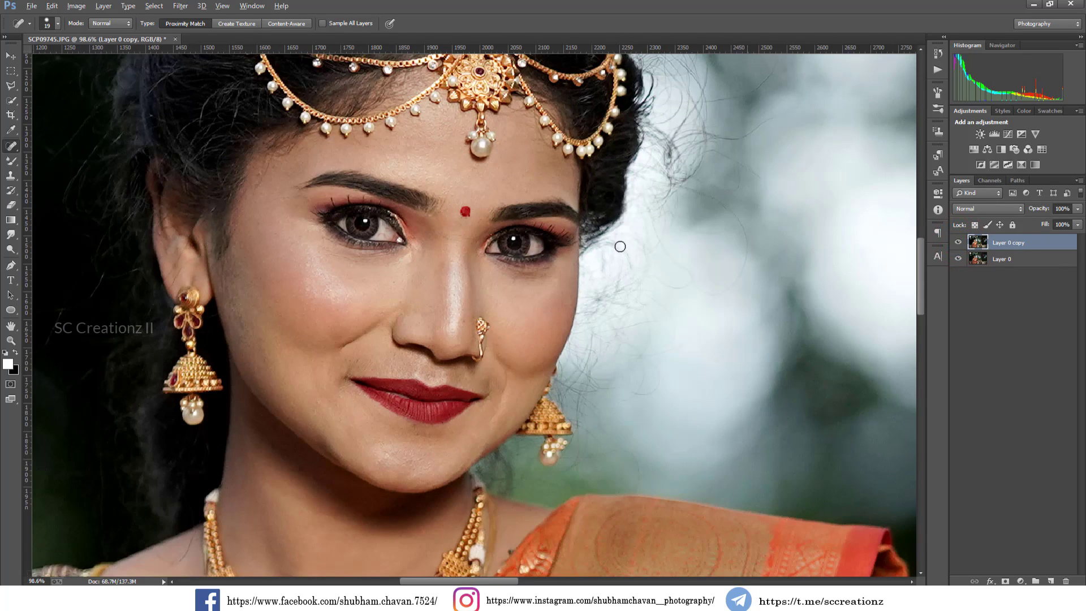
- Merge Layer 0 copy down into the layer below and duplicate the merged layer as Layer 0 copy 2
scroll(621, 247, down, 2)
right_click(1002, 250)
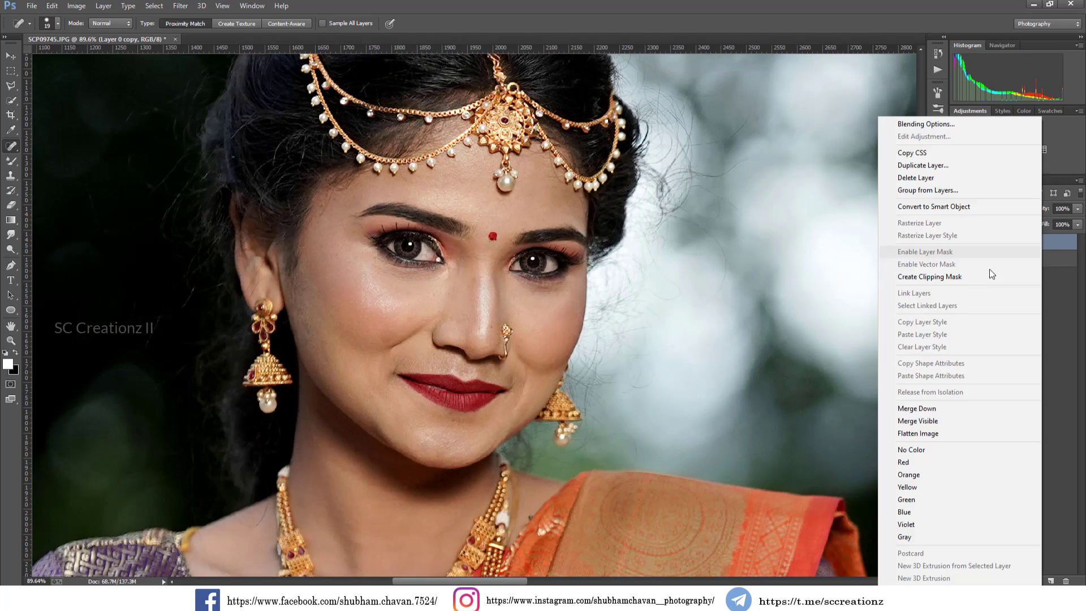
click(922, 418)
right_click(1027, 244)
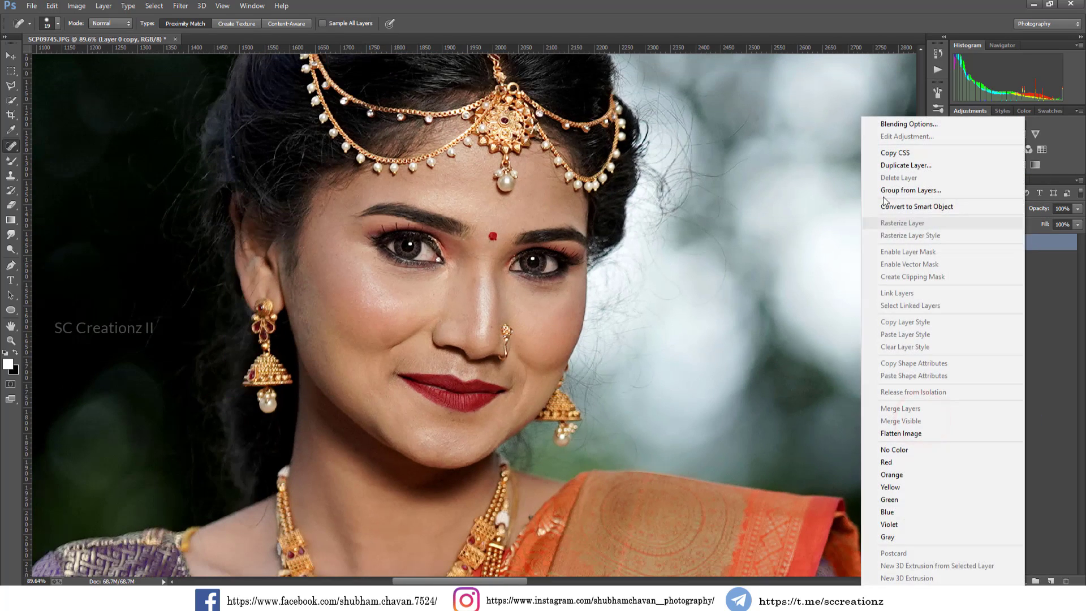
click(886, 165)
click(478, 125)
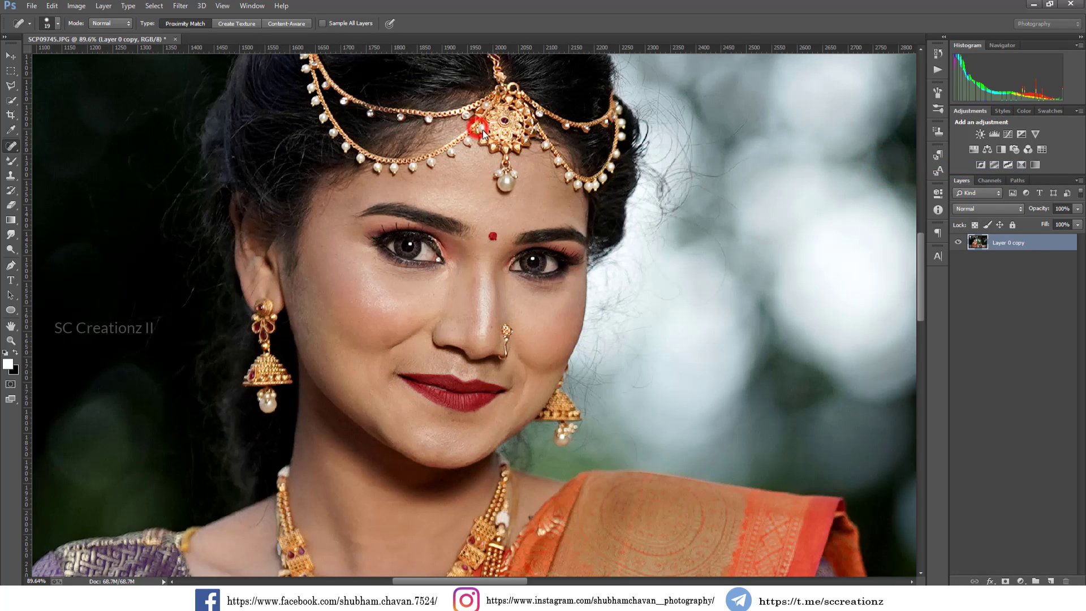
- Smooth the cheek beside the visible ear with the Mixer Brush, reducing the brush size to 76 px
mouse_move(11, 160)
mouse_down()
mouse_move(50, 194)
mouse_move(94, 196)
mouse_up()
scroll(418, 305, up, 3)
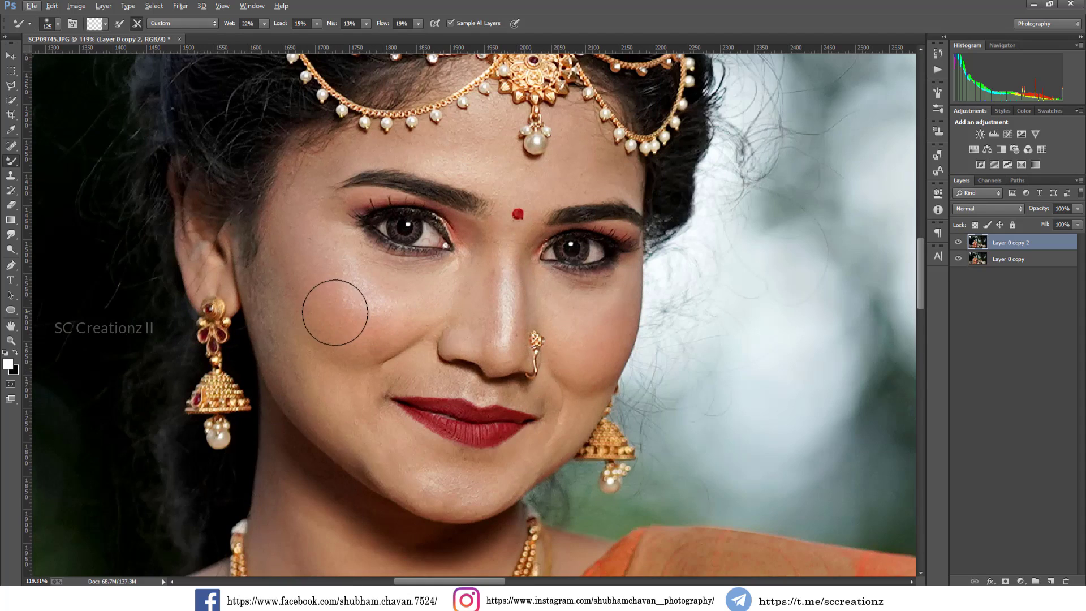
scroll(330, 326, up, 2)
mouse_move(332, 318)
mouse_down()
mouse_move(363, 318)
mouse_move(323, 275)
mouse_move(381, 313)
mouse_move(318, 256)
mouse_move(413, 311)
mouse_move(360, 309)
mouse_move(443, 304)
mouse_move(353, 296)
mouse_move(398, 305)
mouse_move(286, 269)
mouse_move(295, 338)
mouse_move(292, 319)
mouse_move(350, 419)
mouse_move(358, 352)
mouse_up()
right_click(446, 377)
drag(453, 374, 439, 375)
click(333, 339)
- Blend the skin along the face edge, jaw, chin, opposite cheek and nose with the Mixer Brush
drag(260, 302, 281, 351)
mouse_move(343, 423)
mouse_down()
mouse_move(400, 368)
mouse_move(393, 381)
mouse_up()
mouse_move(390, 470)
mouse_down()
mouse_move(492, 519)
mouse_move(538, 519)
mouse_move(524, 510)
mouse_up()
mouse_move(634, 355)
mouse_down()
mouse_move(659, 315)
mouse_move(635, 347)
mouse_move(597, 293)
mouse_move(667, 296)
mouse_move(658, 298)
mouse_up()
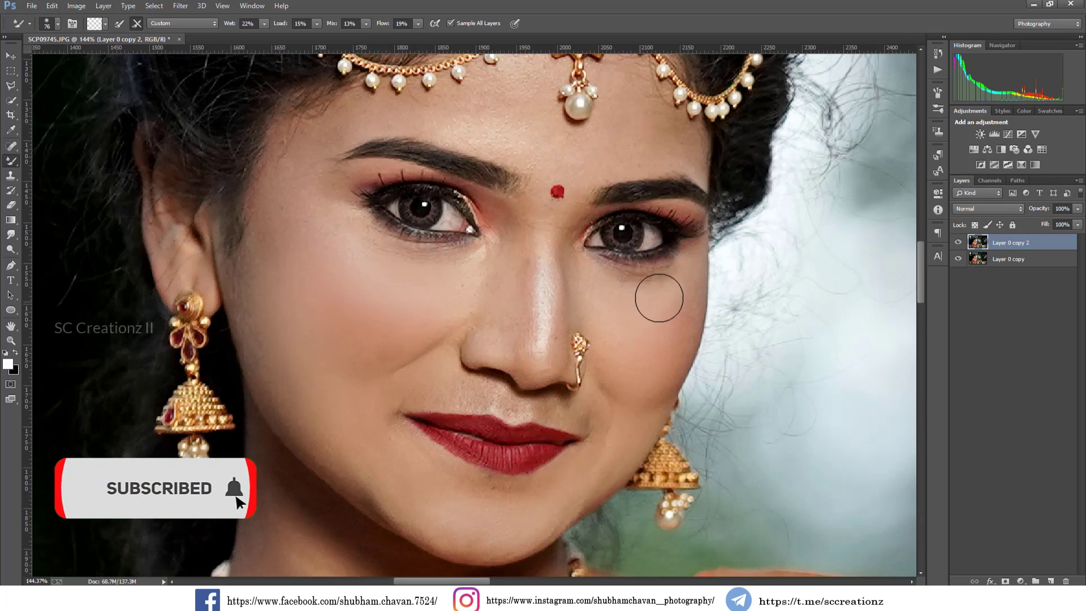
drag(473, 329, 543, 338)
drag(461, 292, 498, 262)
- Smooth the forehead skin between the eyebrows and the pearl headpiece out to the hairline with the Mixer Brush
scroll(498, 262, up, 3)
click(526, 166)
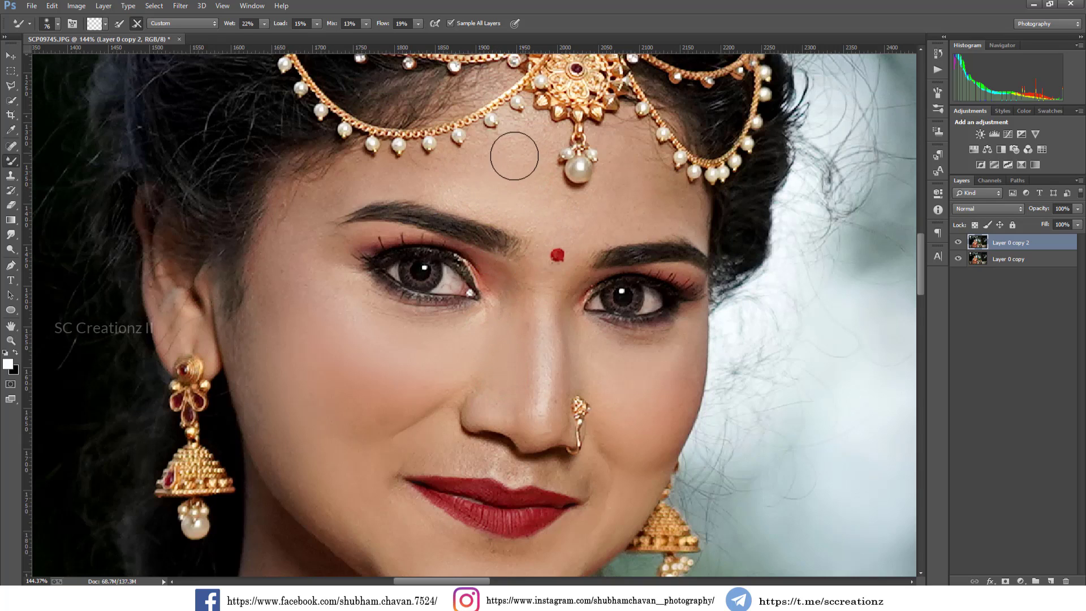
mouse_move(535, 205)
mouse_down()
mouse_move(620, 216)
mouse_move(543, 212)
mouse_move(613, 215)
mouse_move(528, 197)
mouse_move(531, 181)
mouse_move(637, 213)
mouse_up()
mouse_move(622, 160)
mouse_down()
mouse_move(673, 214)
mouse_move(681, 187)
mouse_move(656, 198)
mouse_up()
mouse_move(478, 179)
mouse_down()
mouse_move(459, 179)
mouse_move(478, 175)
mouse_up()
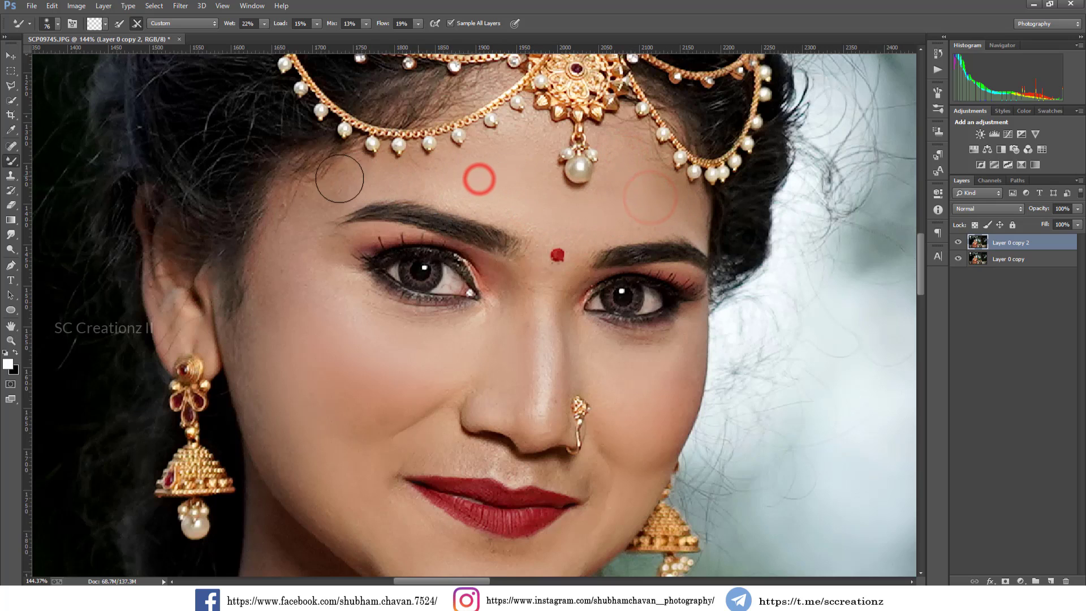
click(285, 207)
- Reduce the Mixer Brush to 41 px and smooth the skin between the nose and upper lip
scroll(366, 352, down, 3)
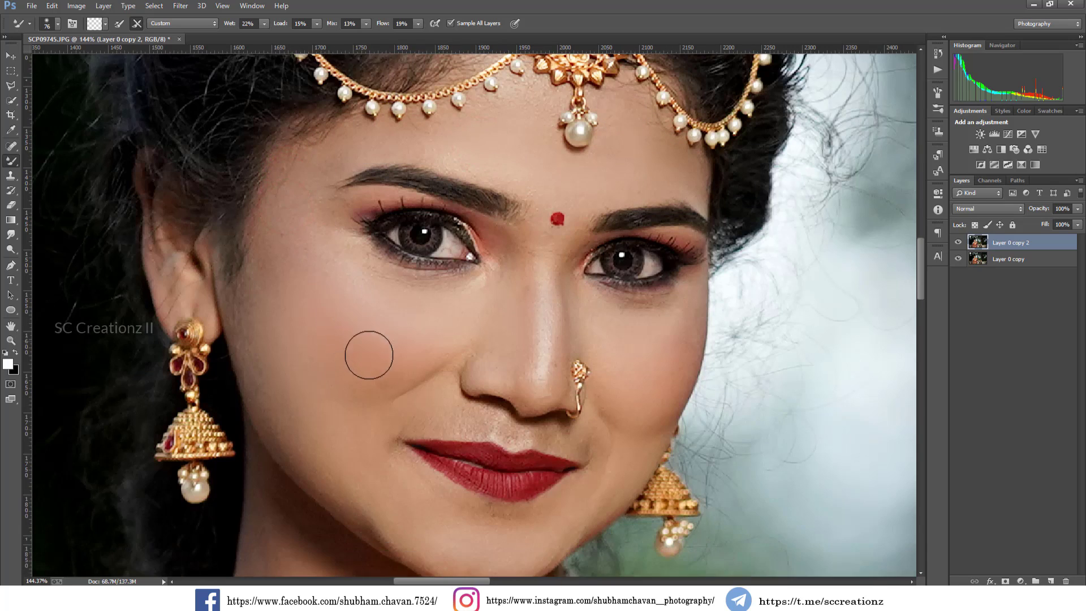
scroll(509, 367, up, 1)
right_click(516, 363)
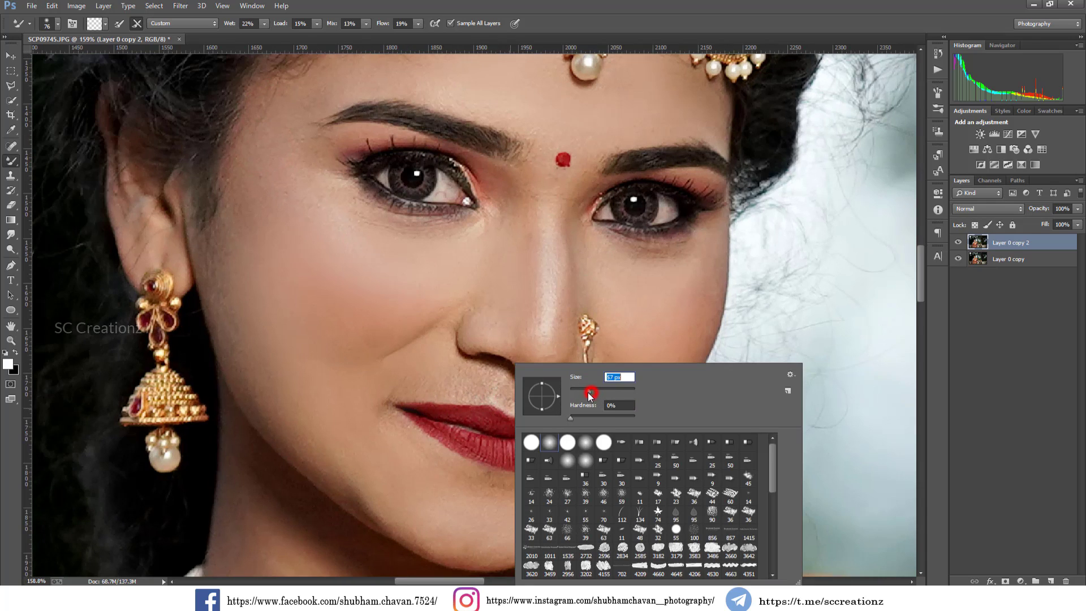
click(375, 365)
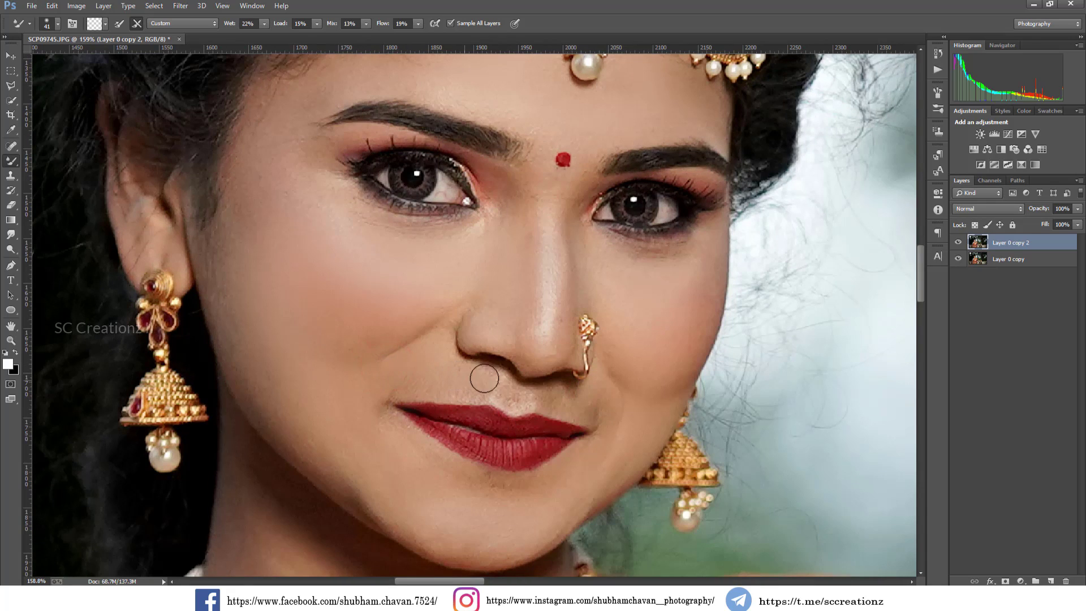
drag(469, 371, 597, 412)
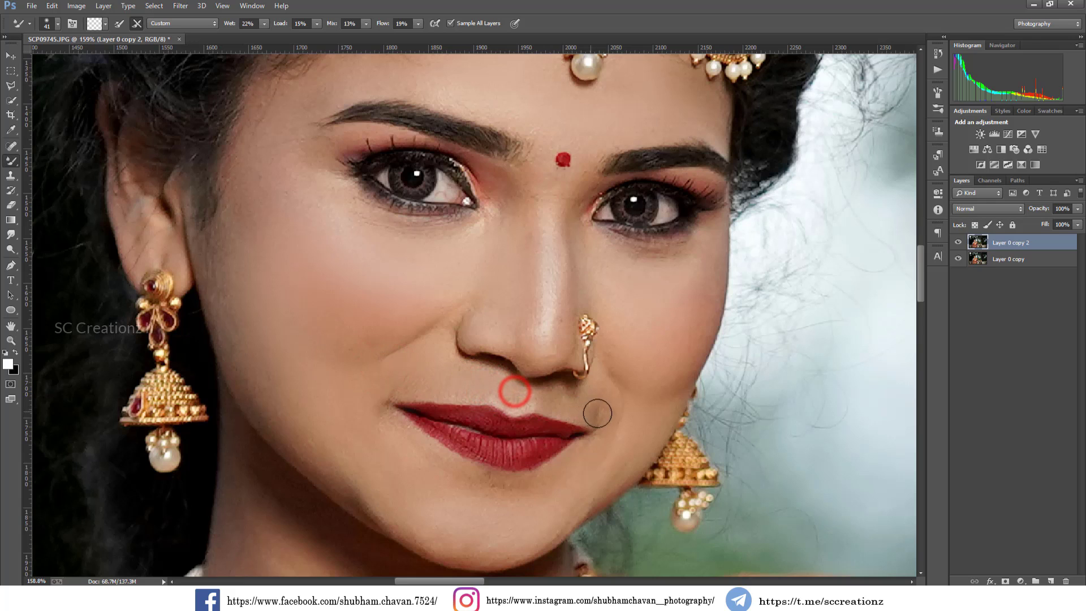
- Lighten the skin around the mouth corners and the nose with a 100 px Dodge tool, Midtones range, 11% exposure
right_click(11, 249)
click(48, 247)
key(bracketleft)
key(bracketleft)
key(bracketleft)
key(bracketleft)
key(bracketleft)
key(bracketleft)
key(bracketleft)
key(bracketleft)
key(bracketleft)
mouse_move(606, 420)
mouse_down()
mouse_move(604, 454)
mouse_move(586, 413)
mouse_up()
drag(393, 413, 430, 438)
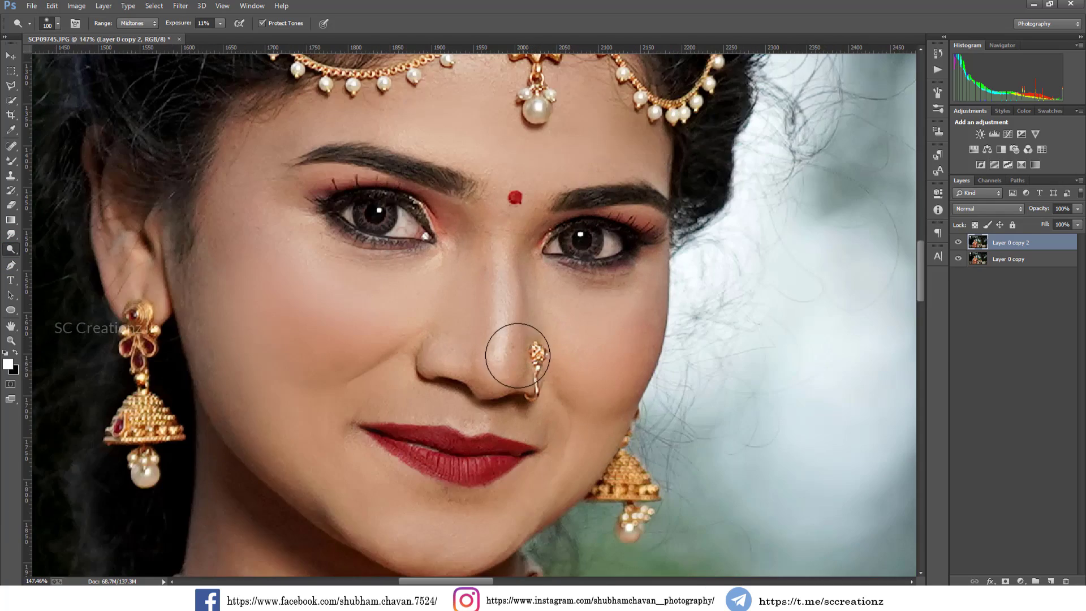
mouse_move(500, 330)
mouse_down()
mouse_move(516, 335)
mouse_move(509, 361)
mouse_move(498, 359)
mouse_up()
- Smooth the bridge of the nose with the Mixer Brush
click(11, 161)
click(485, 276)
drag(489, 253, 488, 290)
click(492, 224)
scroll(512, 255, down, 3)
scroll(513, 255, down, 2)
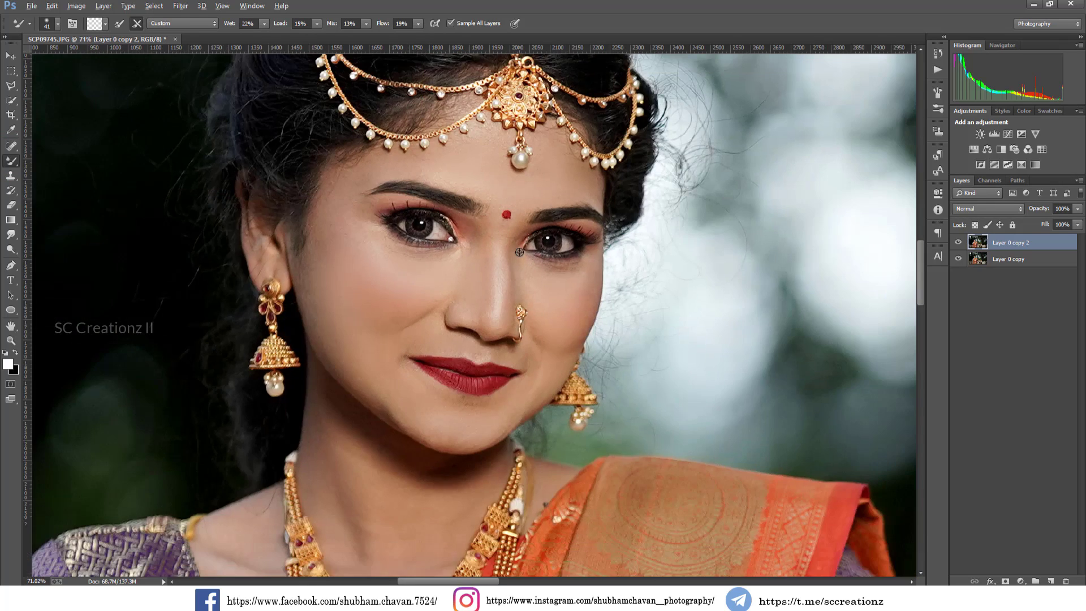
- Lighten the shadowed neck and upper chest with the Dodge tool at 11% exposure, enlarging the brush to 250 px
click(11, 249)
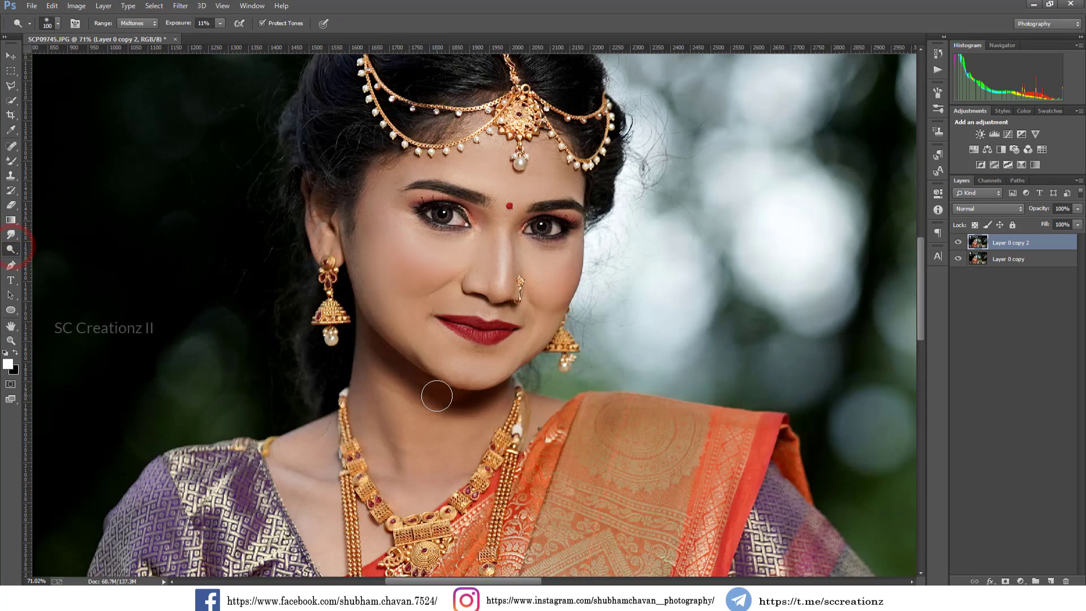
mouse_move(479, 404)
mouse_down()
mouse_move(436, 400)
mouse_move(485, 413)
mouse_move(381, 408)
mouse_move(372, 351)
mouse_up()
drag(461, 419, 303, 490)
- Compare the whole photo before and after smoothing by hiding and showing the Layer 0 copy 2 layer
scroll(303, 490, down, 10)
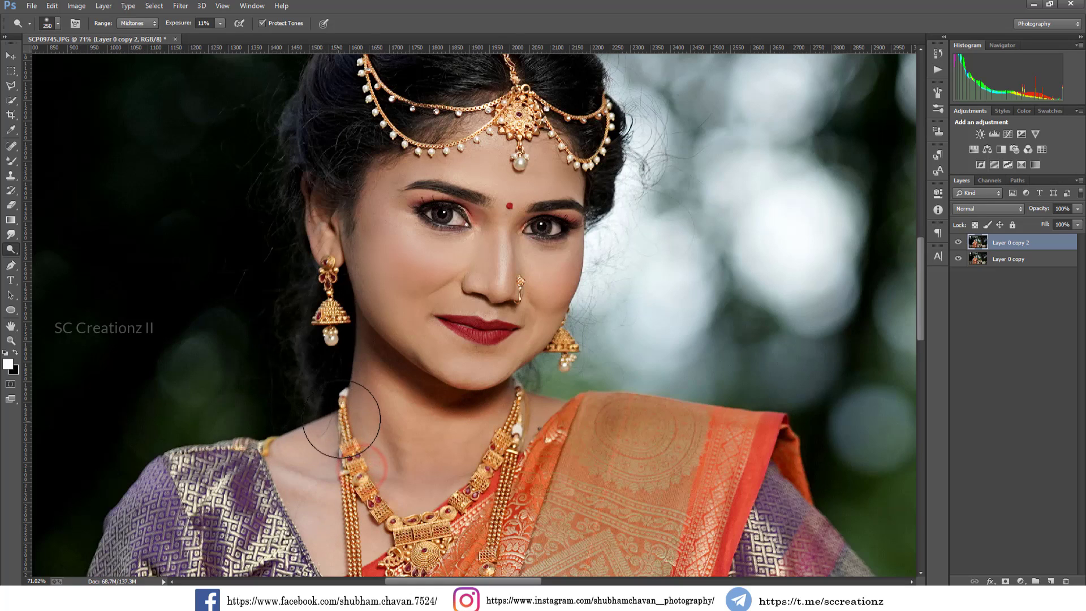
scroll(473, 315, up, 2)
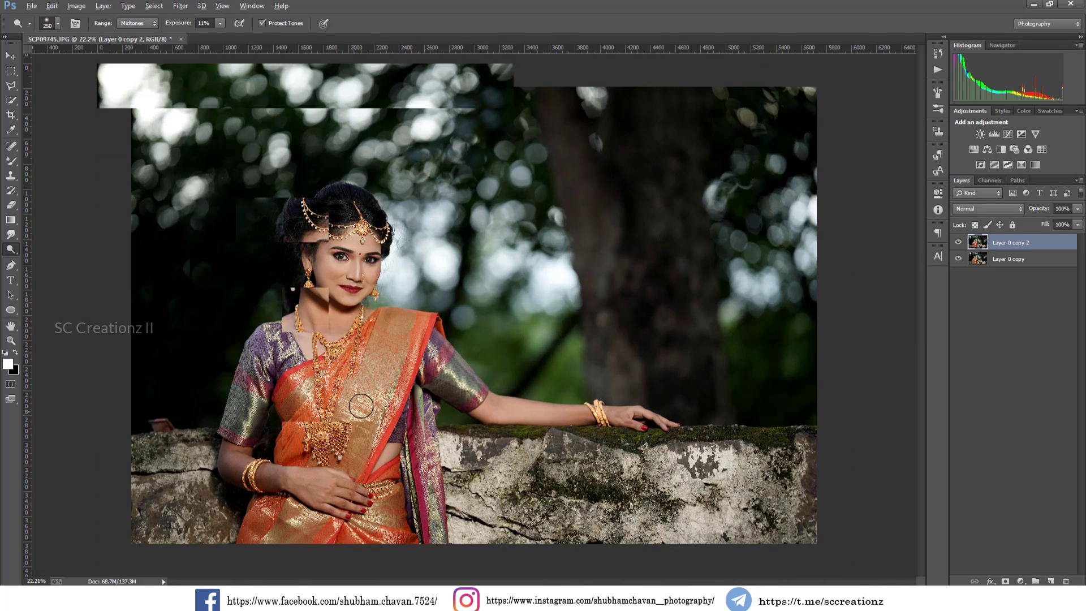
click(958, 242)
click(958, 243)
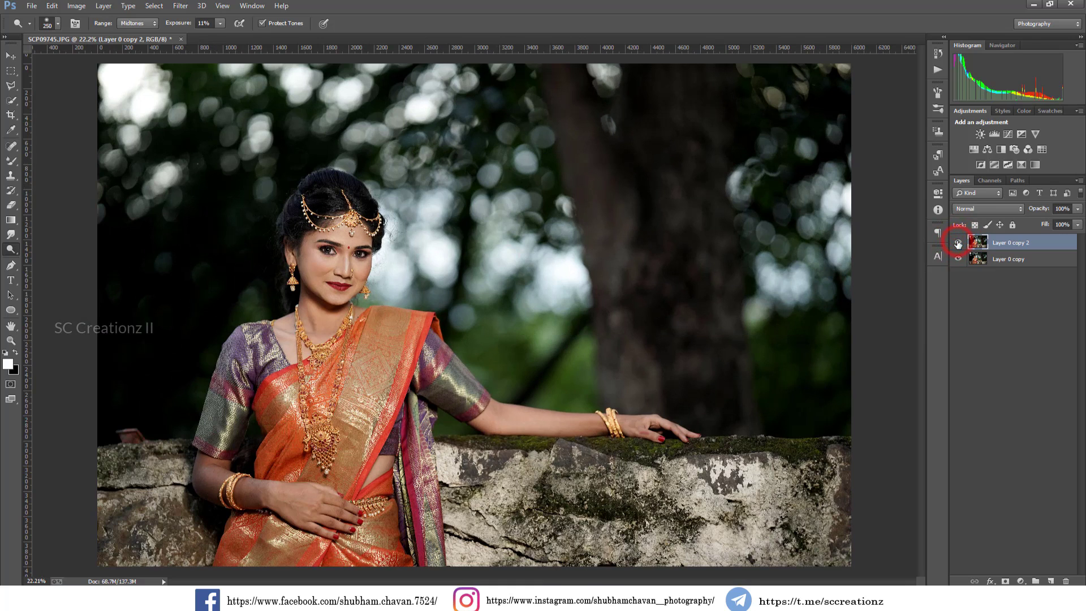
- Compare the bride's face close up before and after retouching by hiding and showing the Layer 0 copy 2 layer
scroll(318, 240, up, 4)
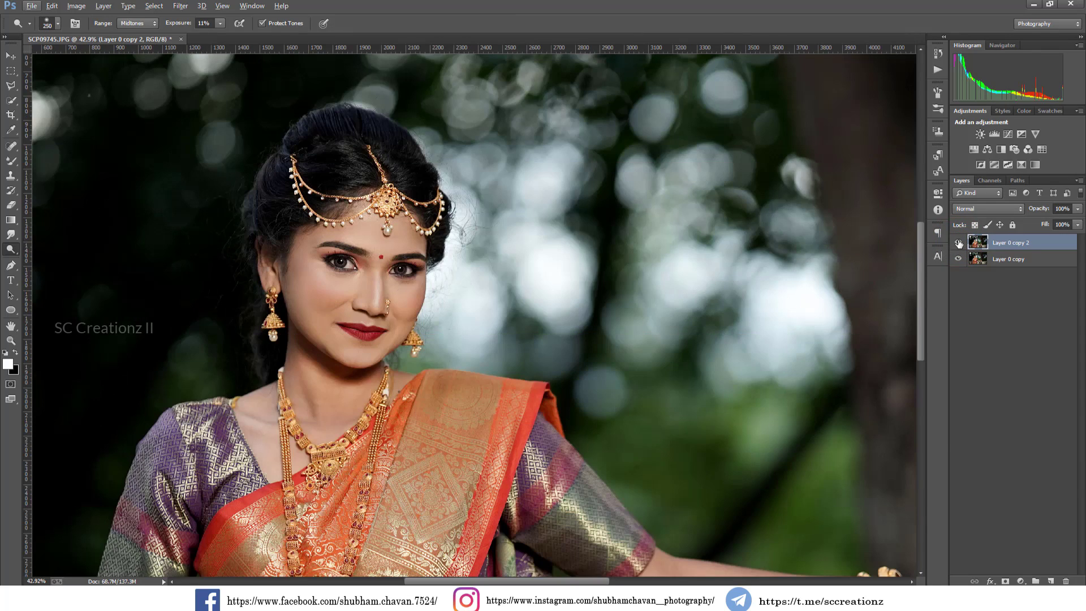
click(958, 243)
click(958, 242)
scroll(604, 262, down, 3)
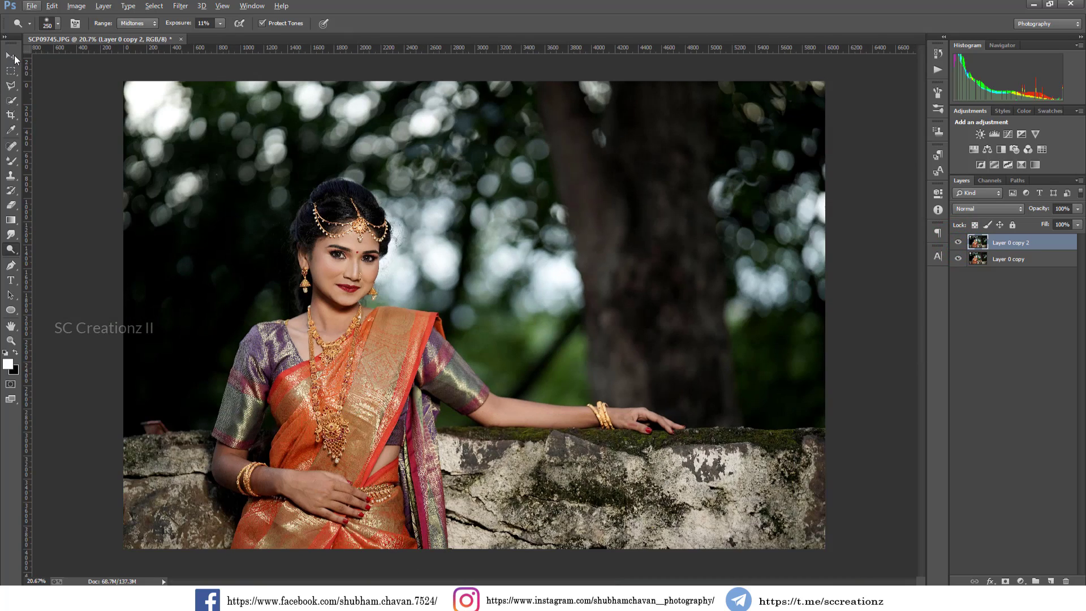
- Duplicate the Layer 0 copy 2 layer within the same document
click(12, 56)
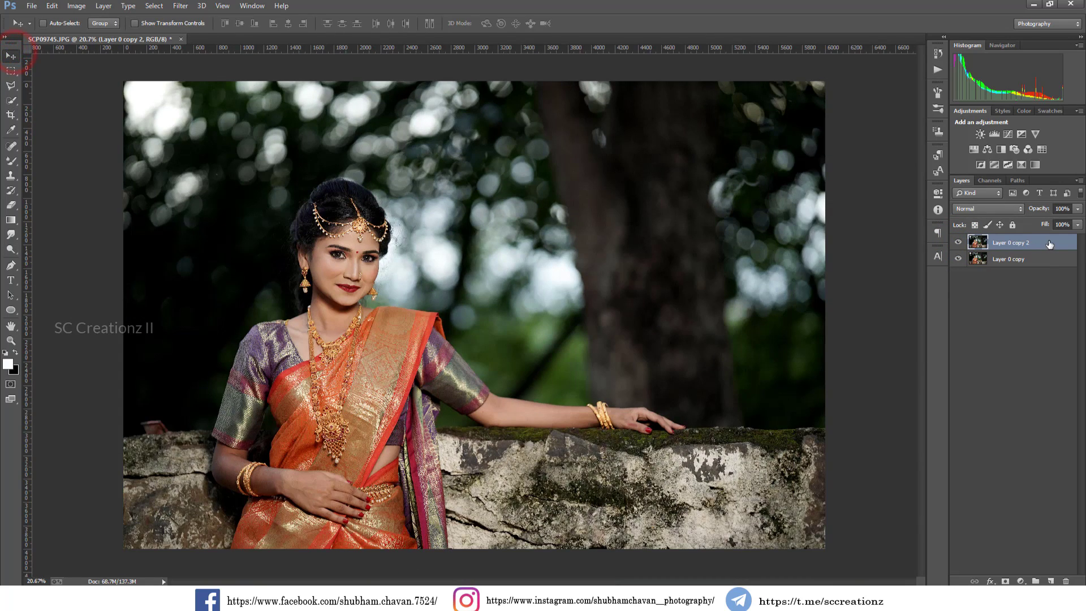
right_click(1050, 244)
click(1058, 249)
right_click(1058, 249)
click(917, 165)
click(485, 125)
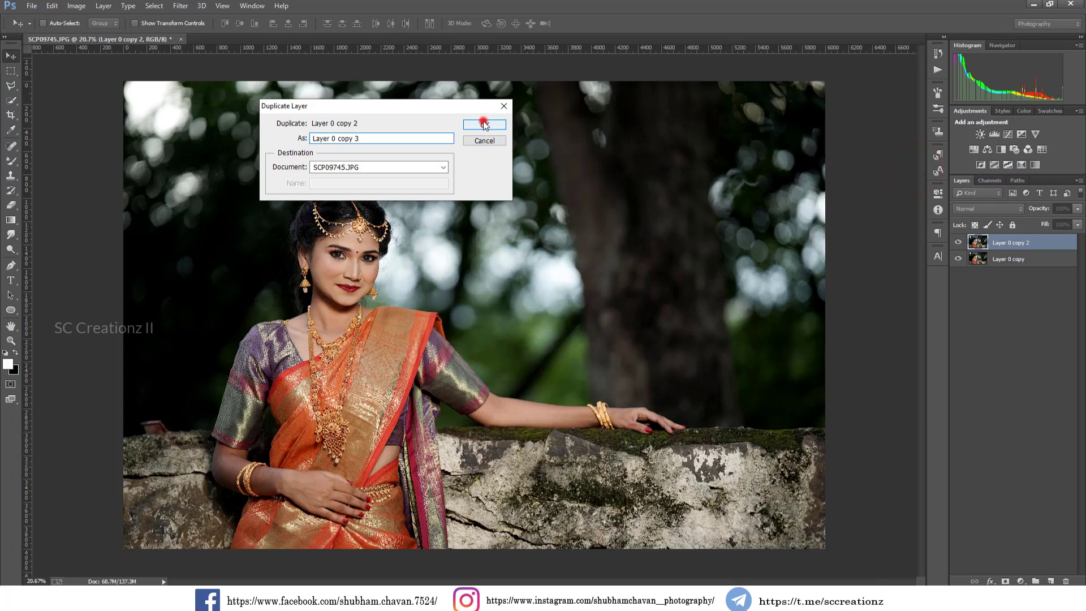
- In the Camera Raw Filter, set Tint -6, Contrast -10, Highlights +6, Shadows +47, Whites +13 and Blacks -21
click(180, 5)
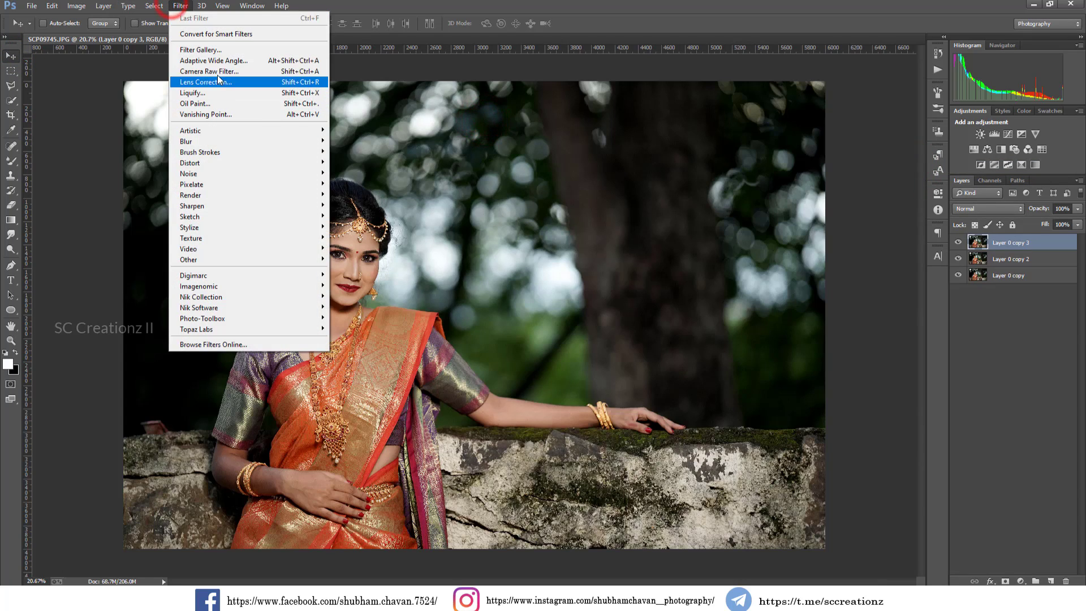
click(239, 81)
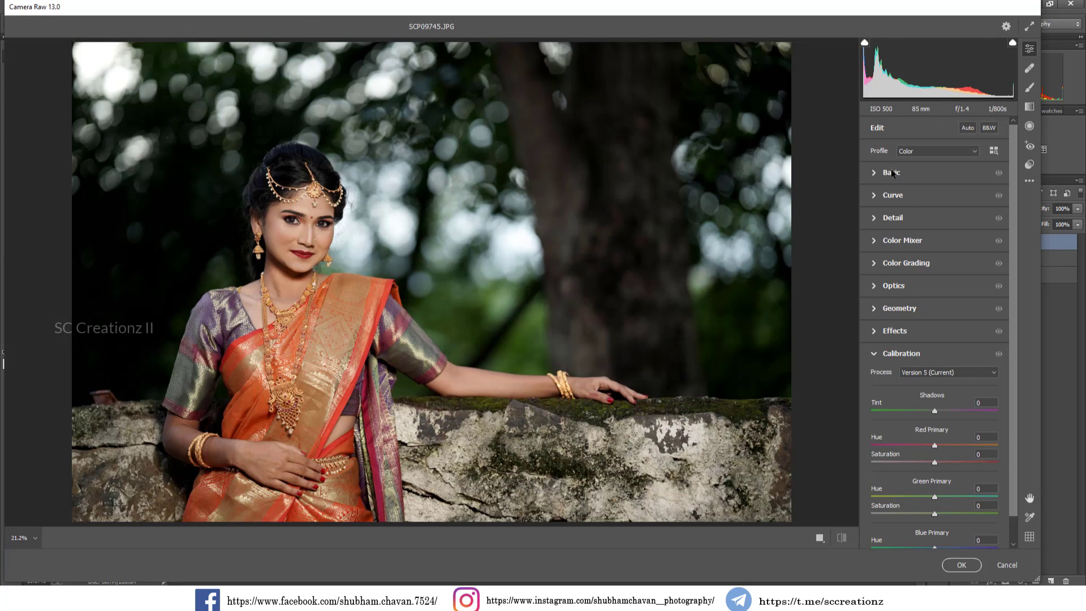
click(892, 173)
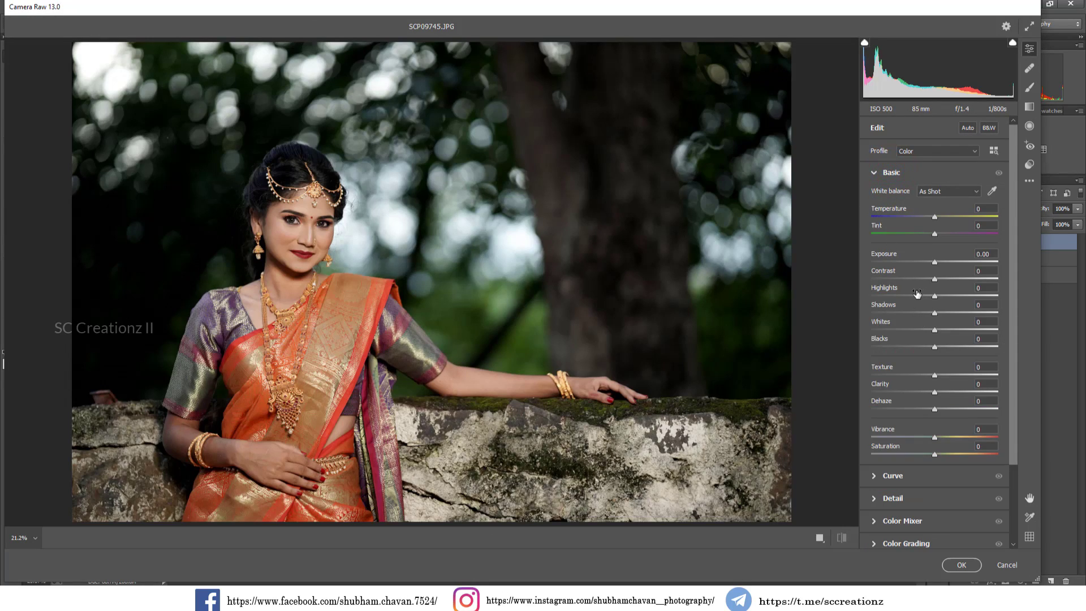
drag(933, 235, 931, 236)
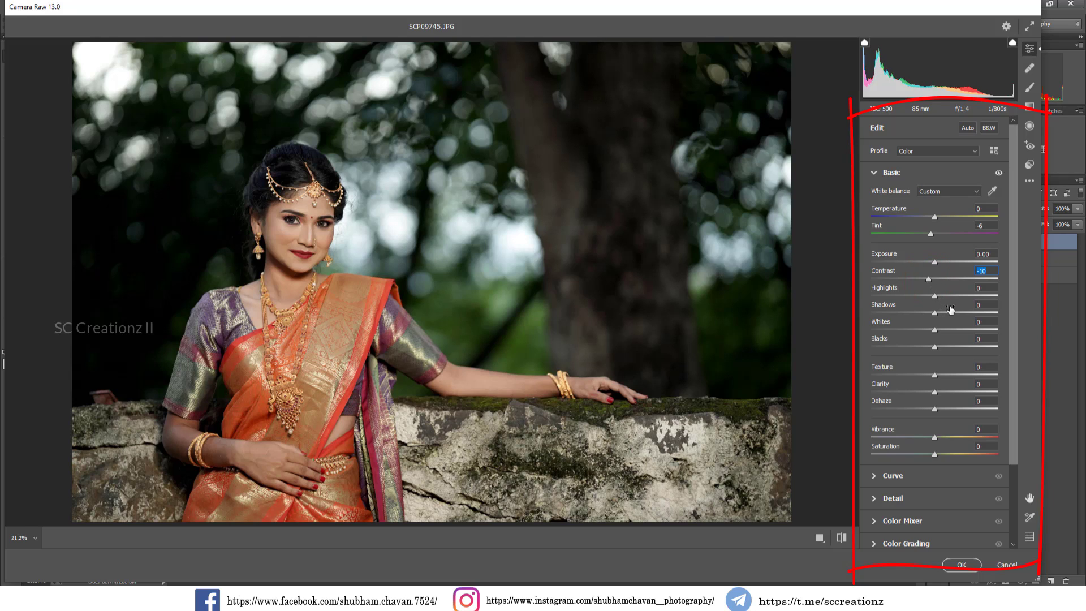
drag(946, 297, 959, 313)
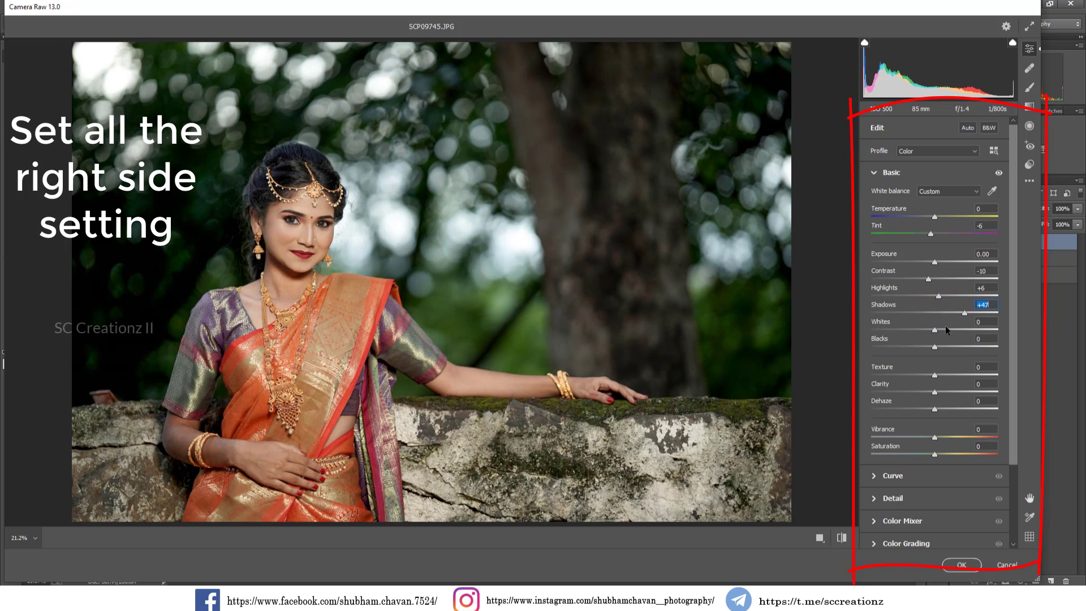
drag(942, 330, 924, 348)
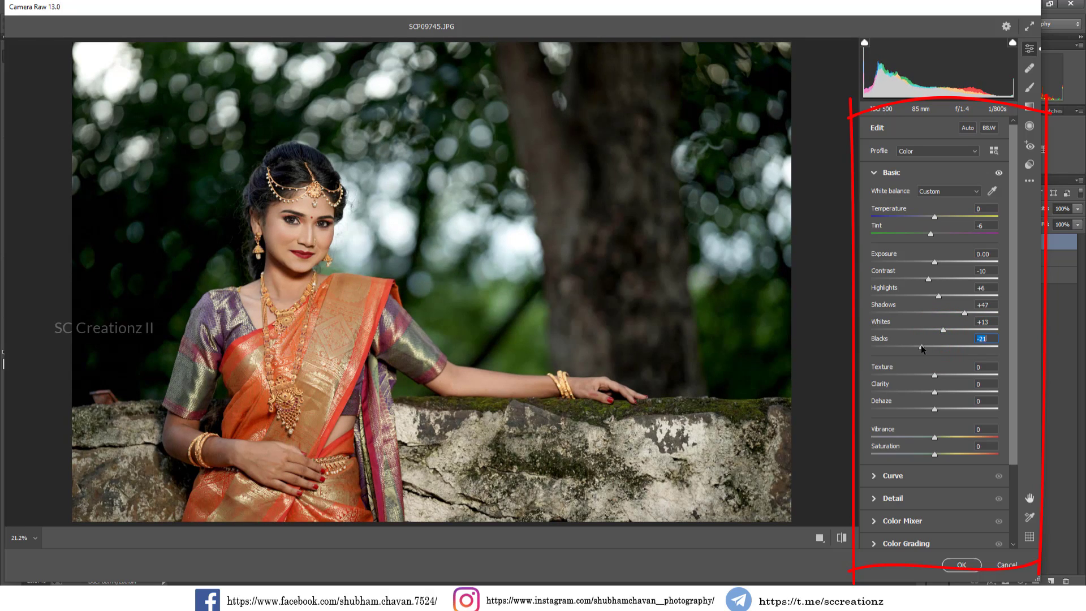
- Set Clarity to +20 and Vibrance to +20, and check the effect on the face up close
click(944, 393)
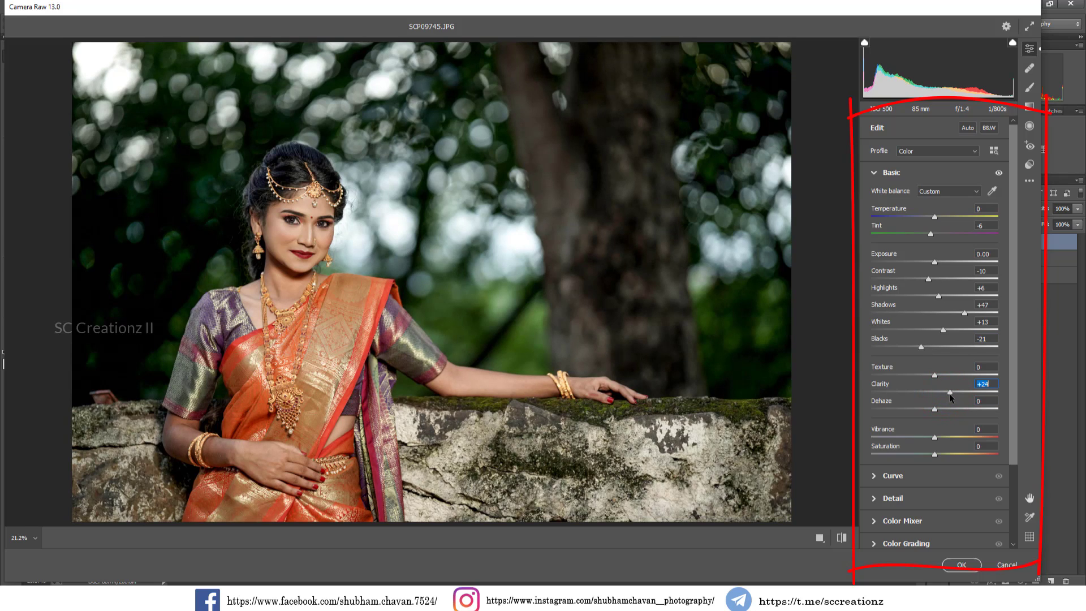
drag(948, 393, 944, 385)
scroll(936, 406, down, 2)
click(951, 383)
drag(947, 386, 946, 384)
click(307, 222)
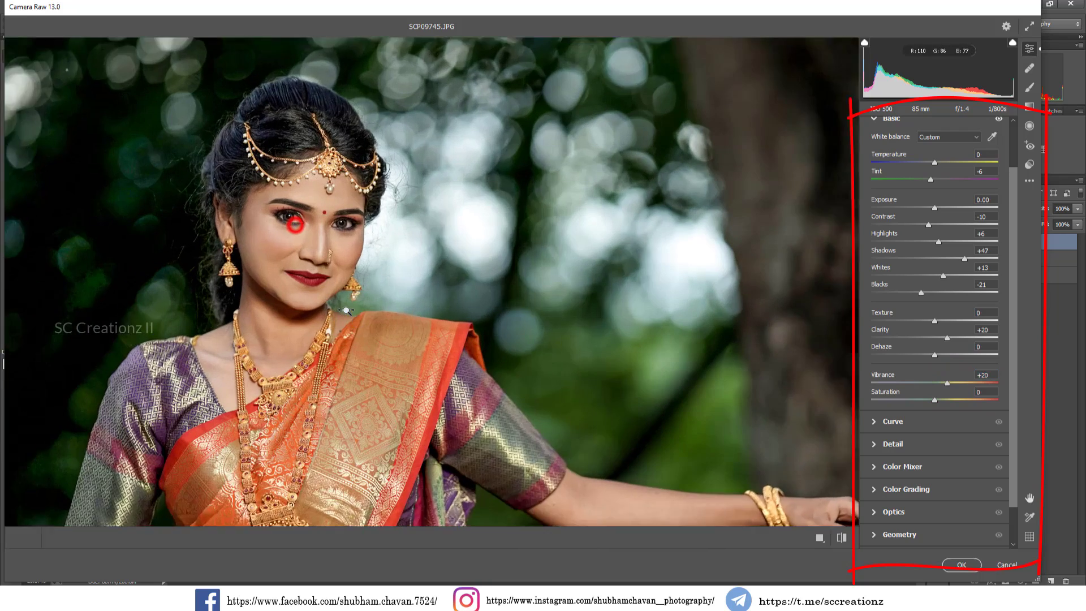
right_click(367, 228)
click(398, 236)
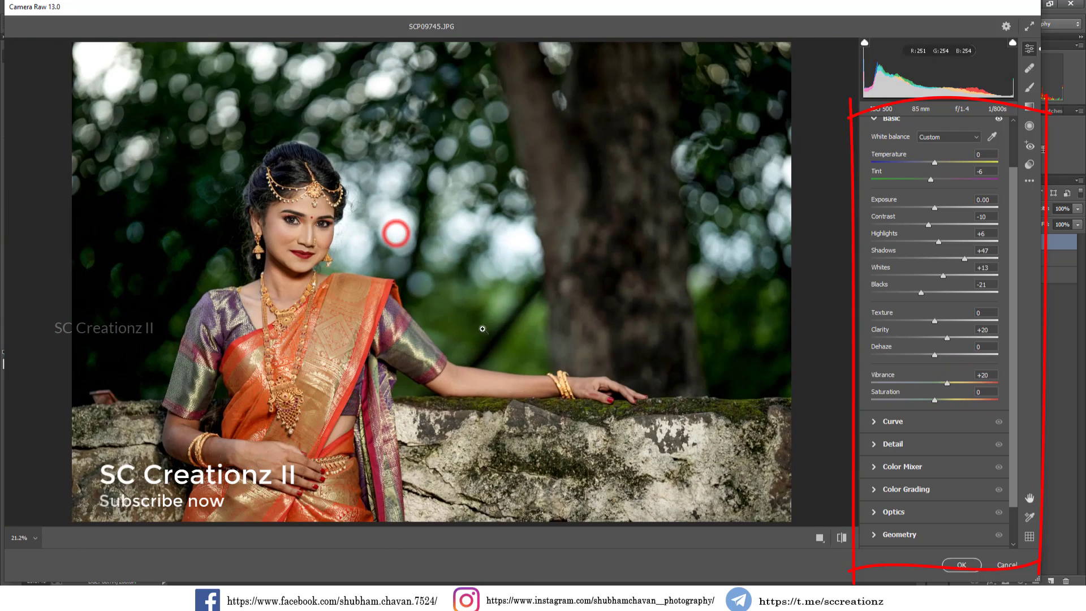
- Set the Color Noise Reduction to 19 in the detail settings
click(879, 423)
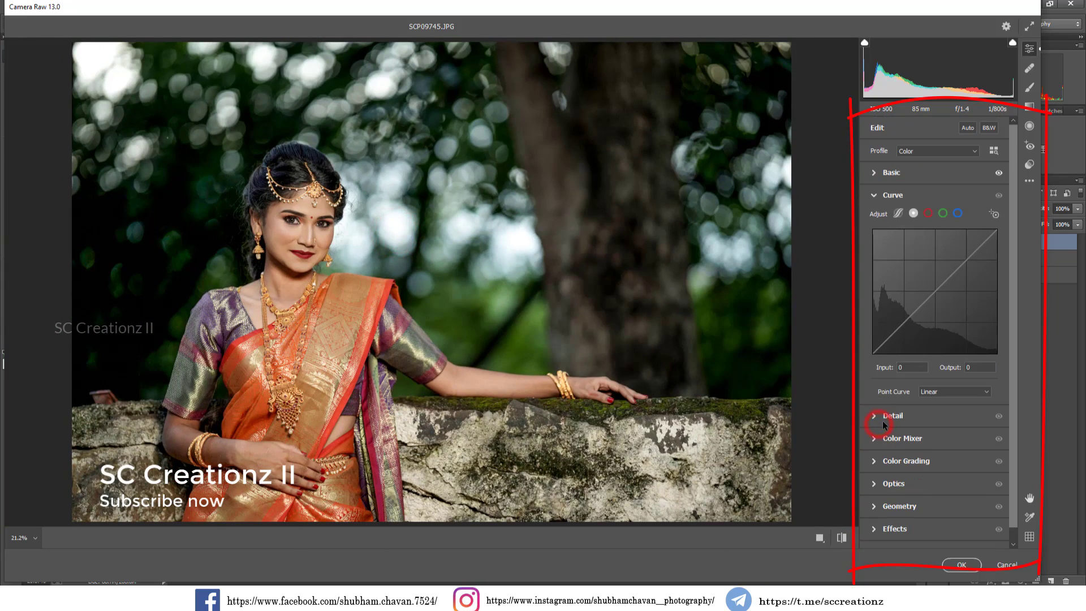
click(880, 416)
drag(886, 290, 891, 290)
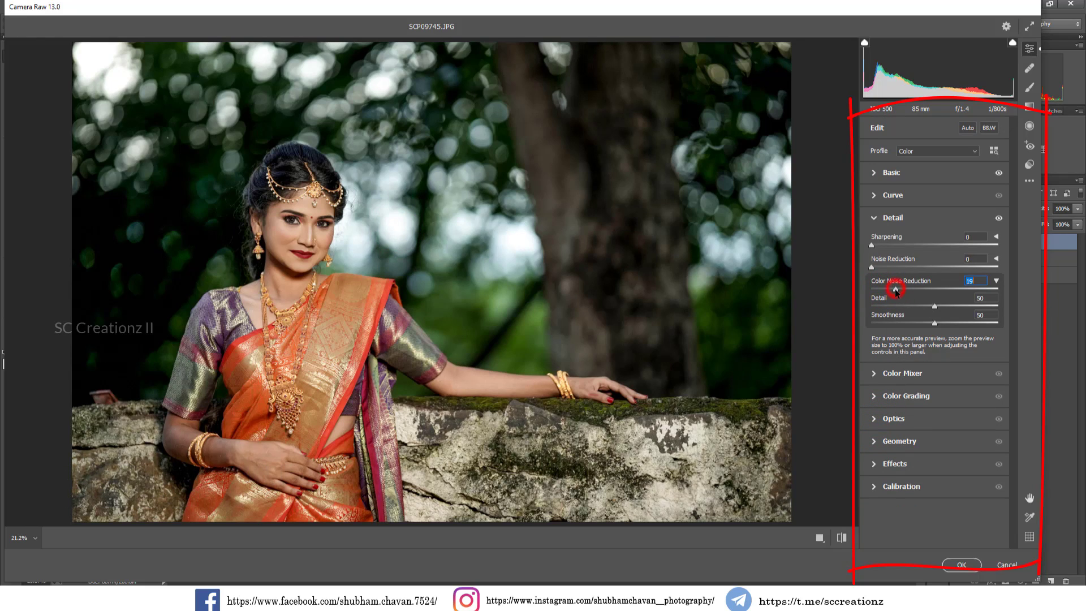
- Shift the Color Mixer hues, setting Yellows to -55 and Greens to -100 and adjusting Blues and Aquas
click(879, 378)
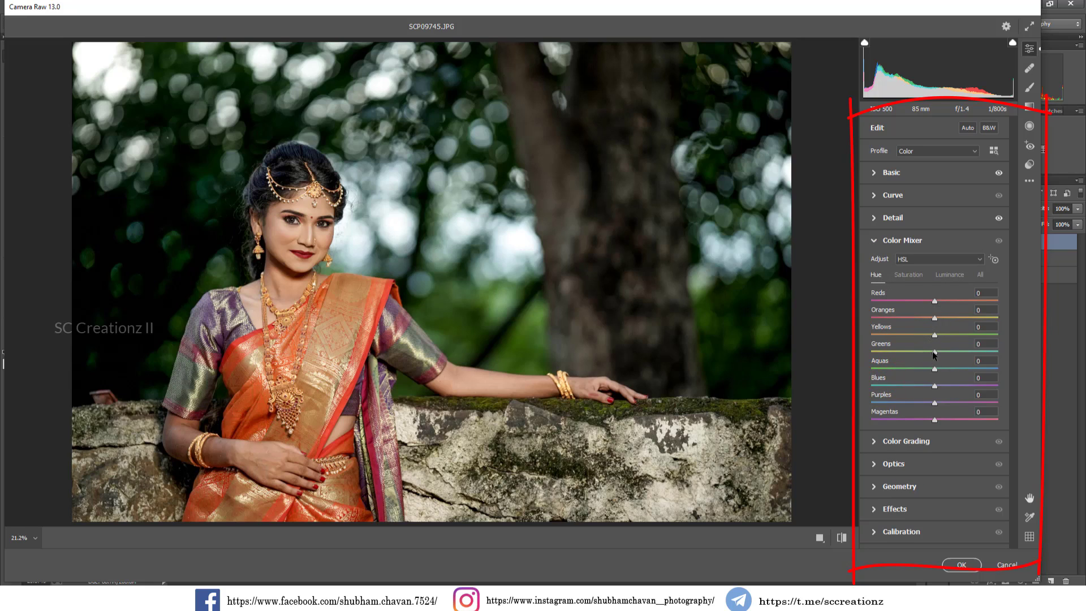
mouse_move(905, 351)
mouse_down()
mouse_move(872, 352)
mouse_move(924, 332)
mouse_move(892, 337)
mouse_move(906, 340)
mouse_up()
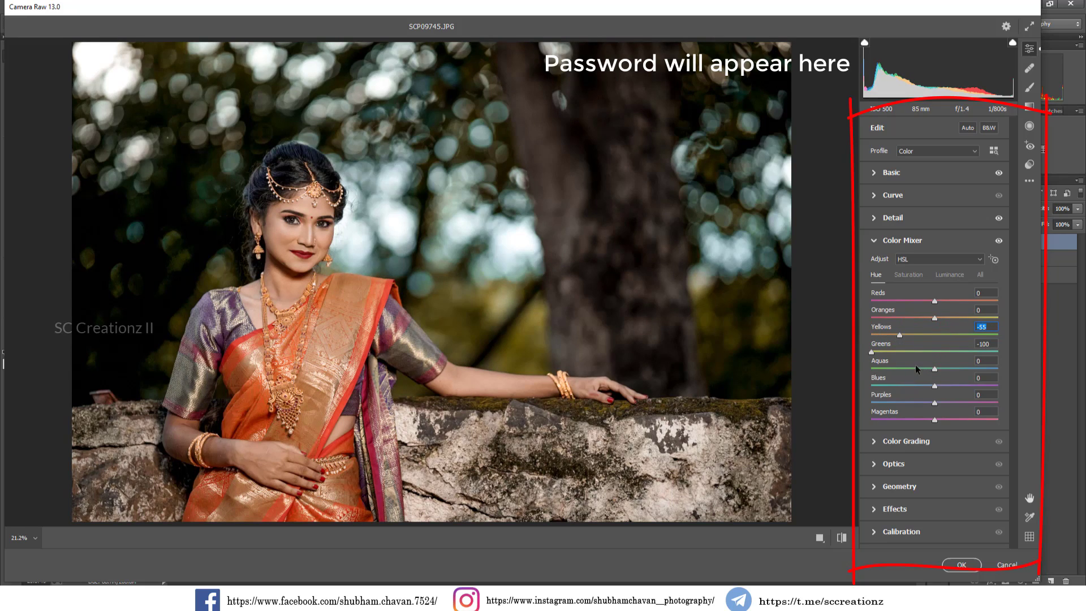
drag(935, 387, 856, 390)
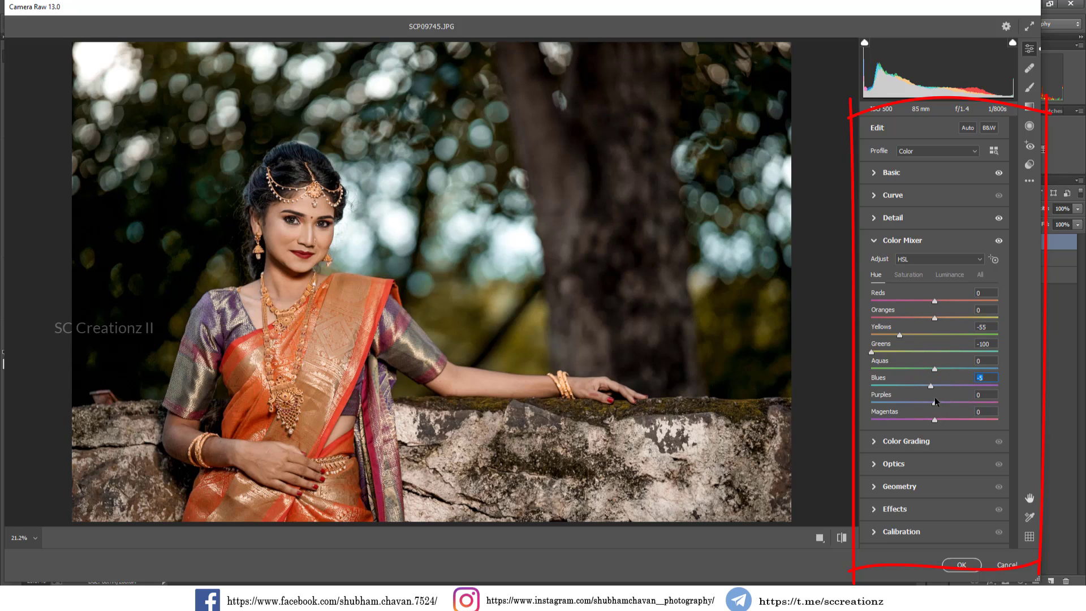
key(Down)
key(Down)
key(Down)
drag(994, 370, 863, 371)
- Set the Reds saturation to +28 in the Color Mixer and adjust the saturation of Oranges, Yellows, Greens, Aquas and Blues
click(912, 276)
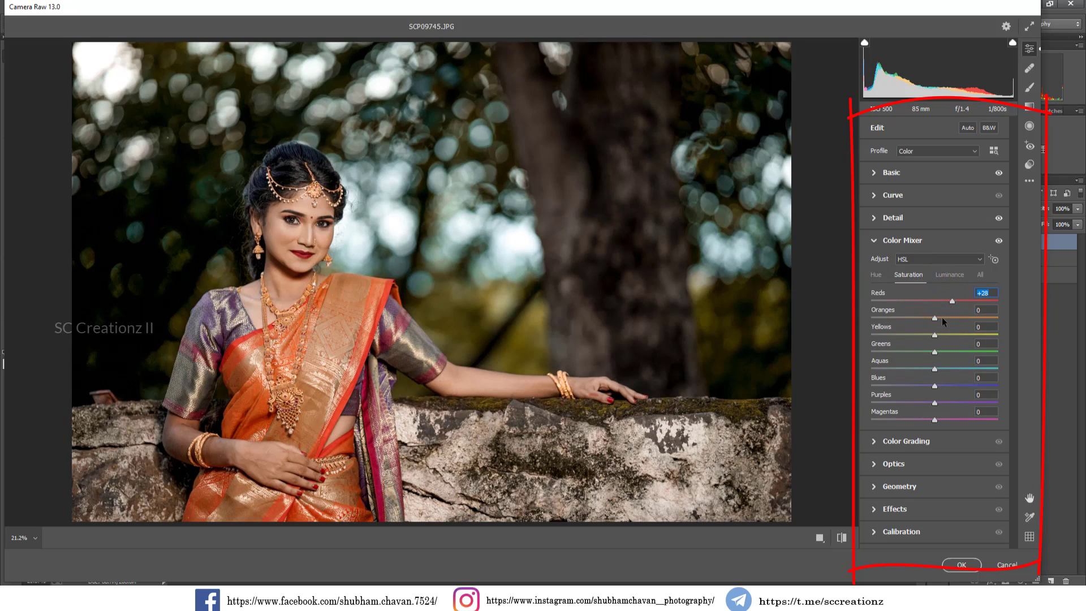
drag(935, 317, 931, 321)
click(918, 335)
click(942, 351)
drag(934, 370, 957, 386)
click(894, 369)
drag(860, 389, 906, 379)
- Set the Color Mixer luminance to Reds -18, Oranges +22, Yellows +30, Greens -46, Aquas +43 and Blues -28
click(951, 277)
drag(935, 302, 954, 318)
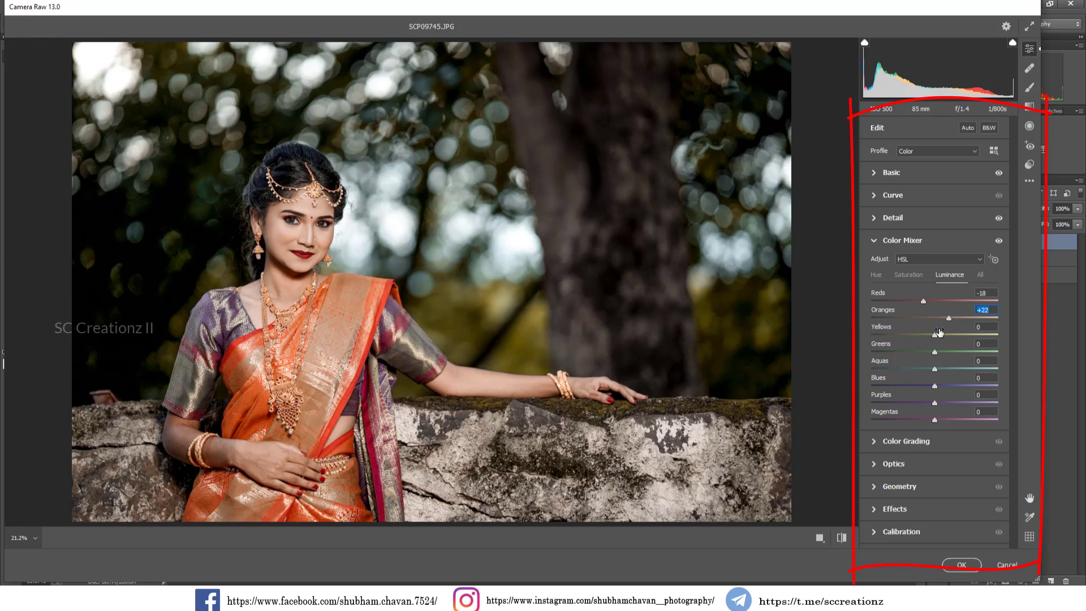
drag(934, 335, 869, 361)
drag(952, 358, 962, 379)
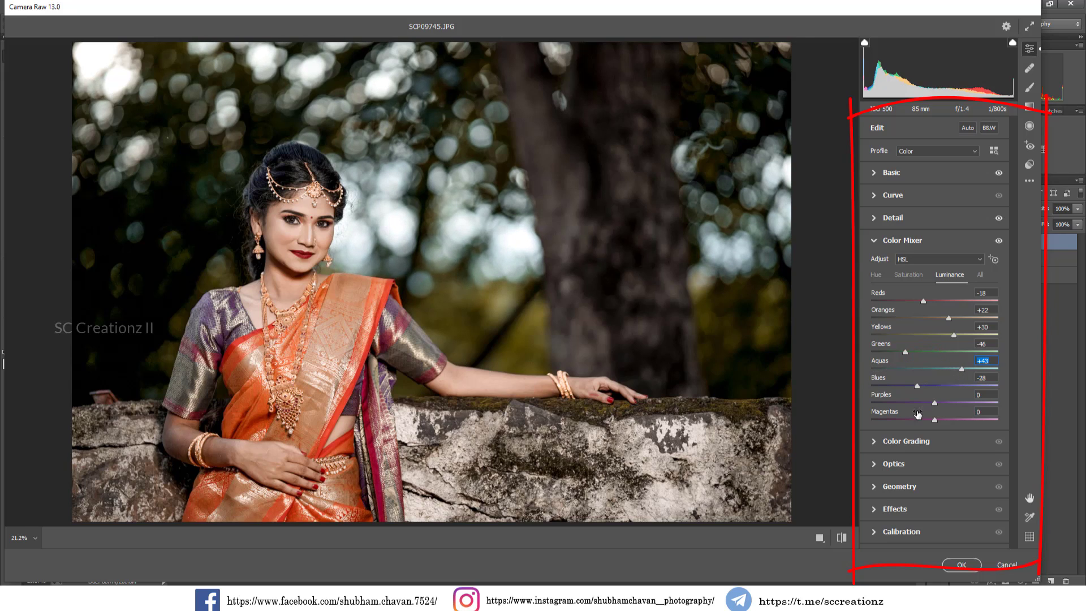
- Set the saturation of the shadows to 5 in the color grading
click(890, 444)
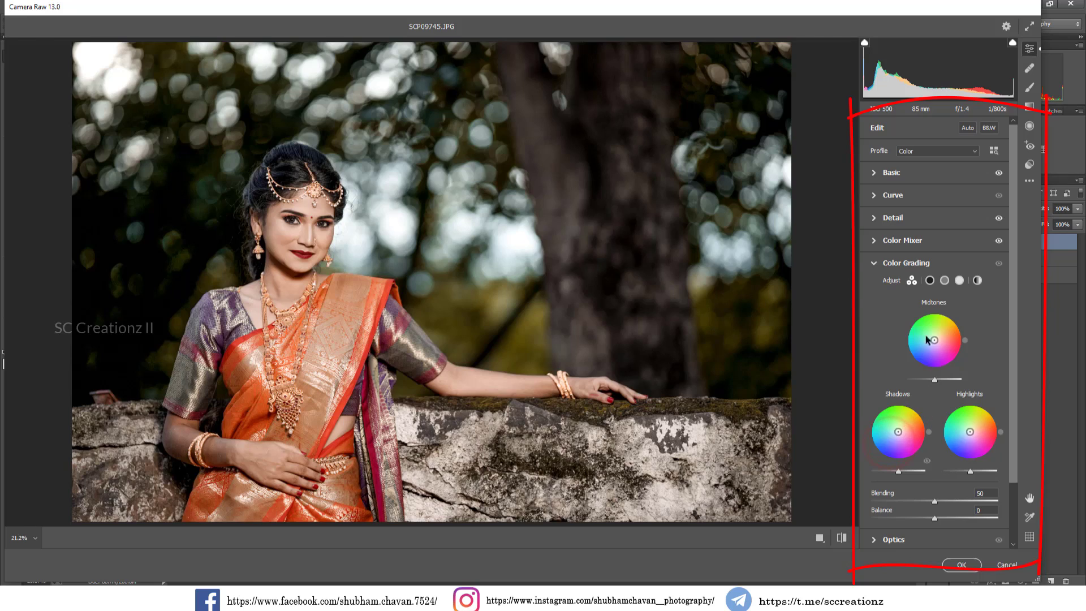
click(930, 281)
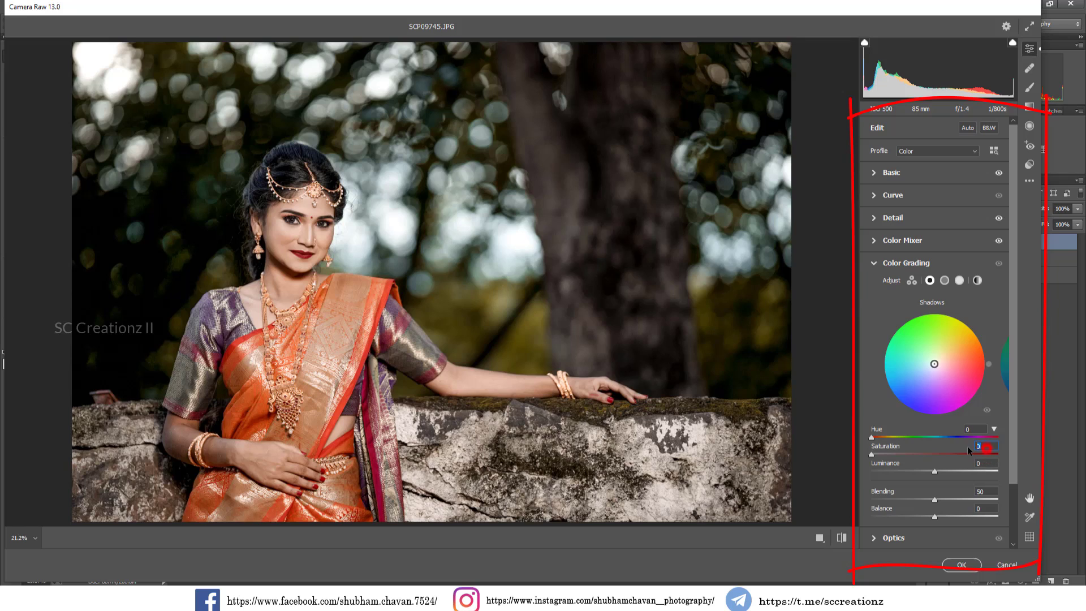
text(5)
- Grade the highlights with Hue 78 and Saturation 7, and set Blending to 100
click(962, 282)
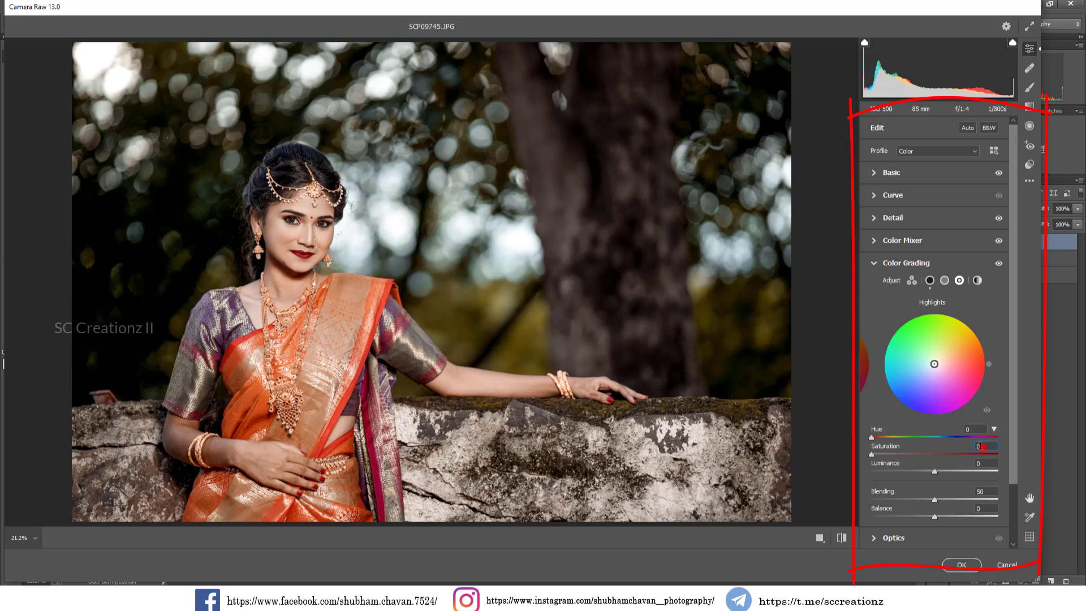
text(7)
text(78)
drag(935, 499, 1011, 501)
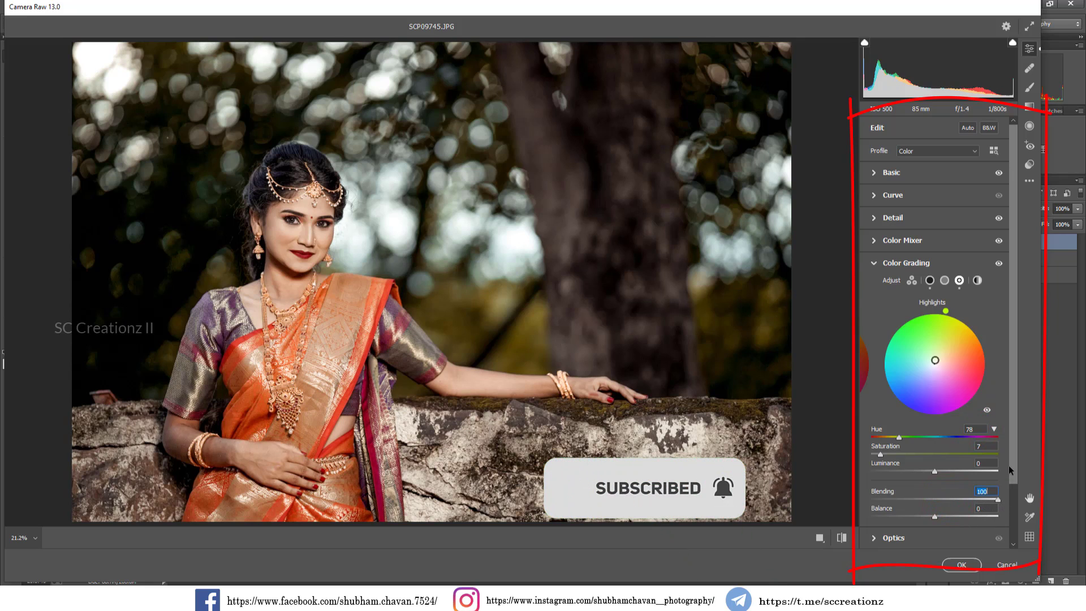
- Calibrate the primaries: Red Hue +2 and Saturation -12, Green Hue -40, Blue Hue -31 and Saturation -7
scroll(1009, 465, down, 3)
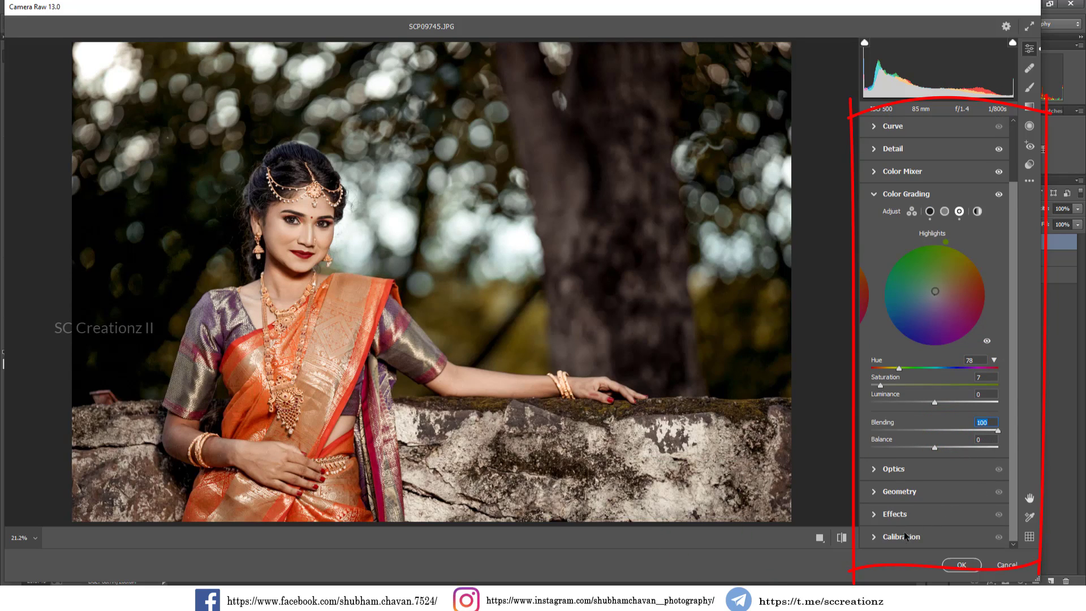
click(903, 535)
click(915, 520)
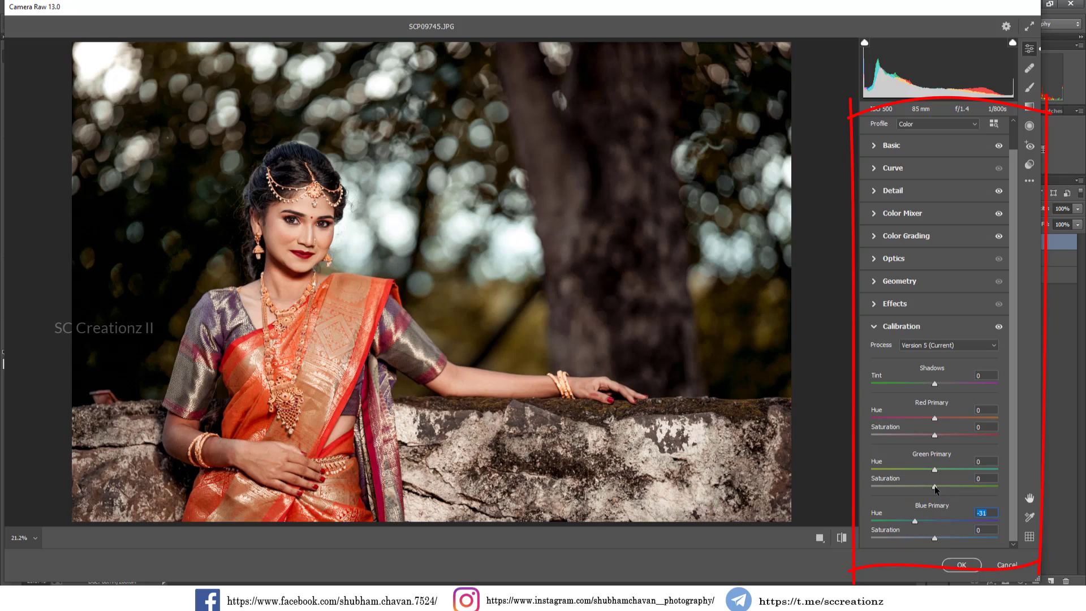
click(913, 469)
click(937, 418)
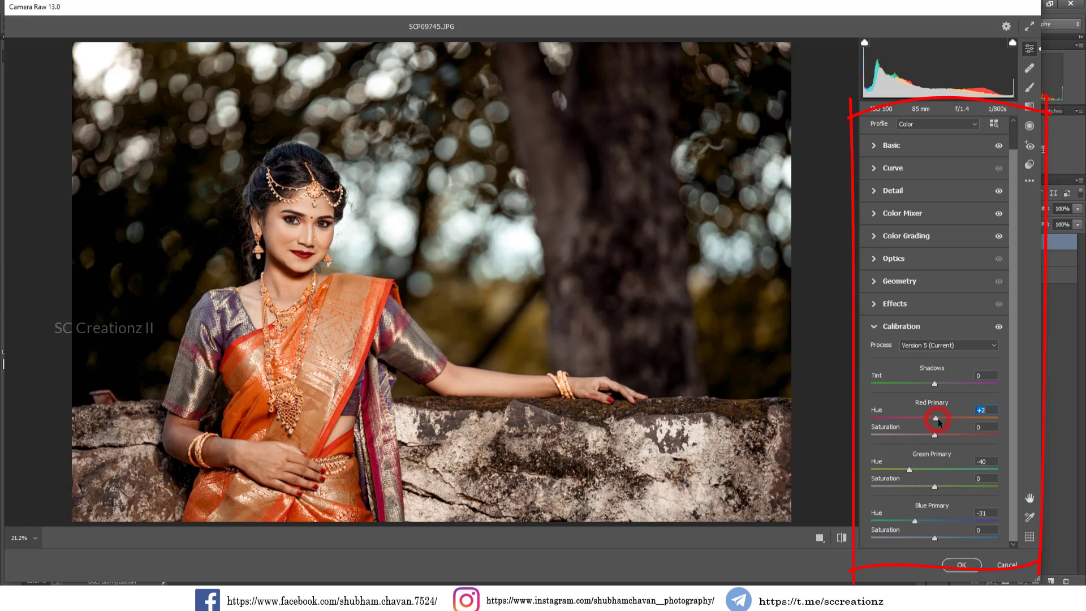
click(926, 435)
drag(926, 439, 927, 438)
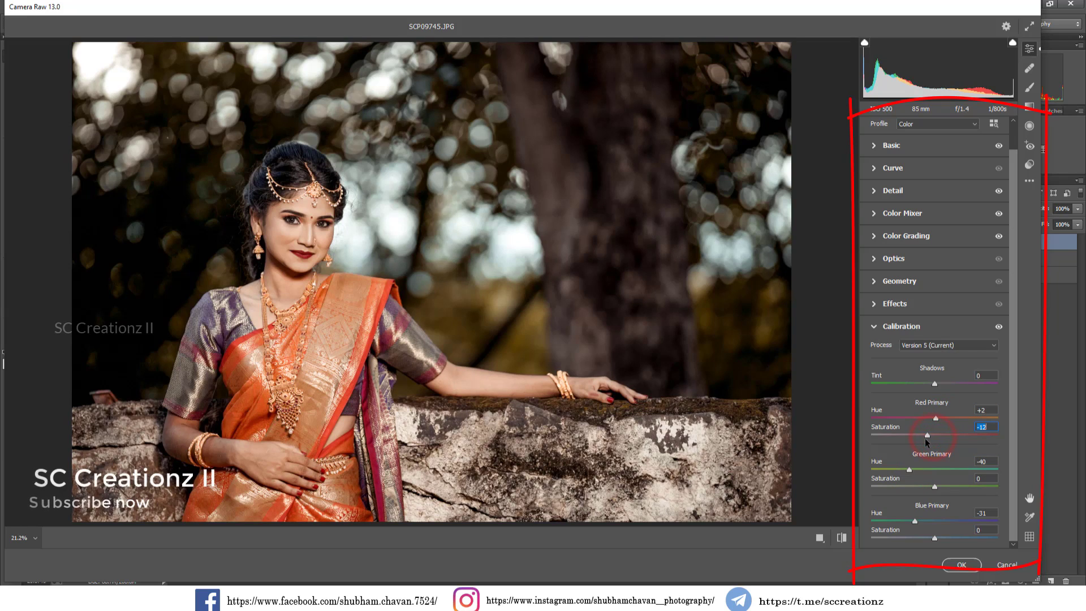
click(933, 537)
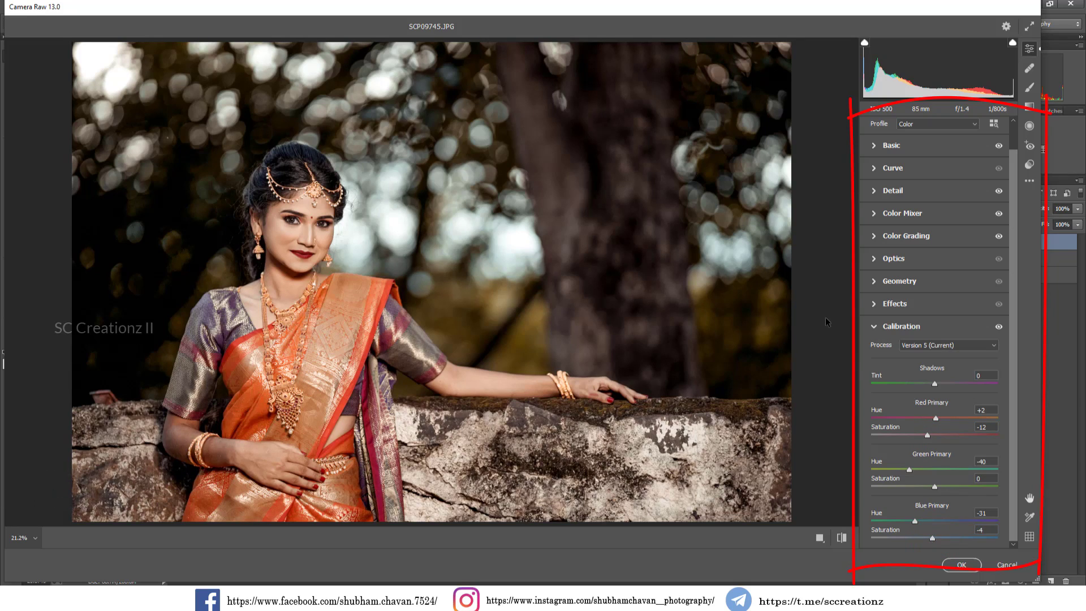
click(939, 536)
- Paint along the bride's bent arm and sleeve with a size 5 adjustment brush at +0.60 exposure and -28 clarity
click(1031, 88)
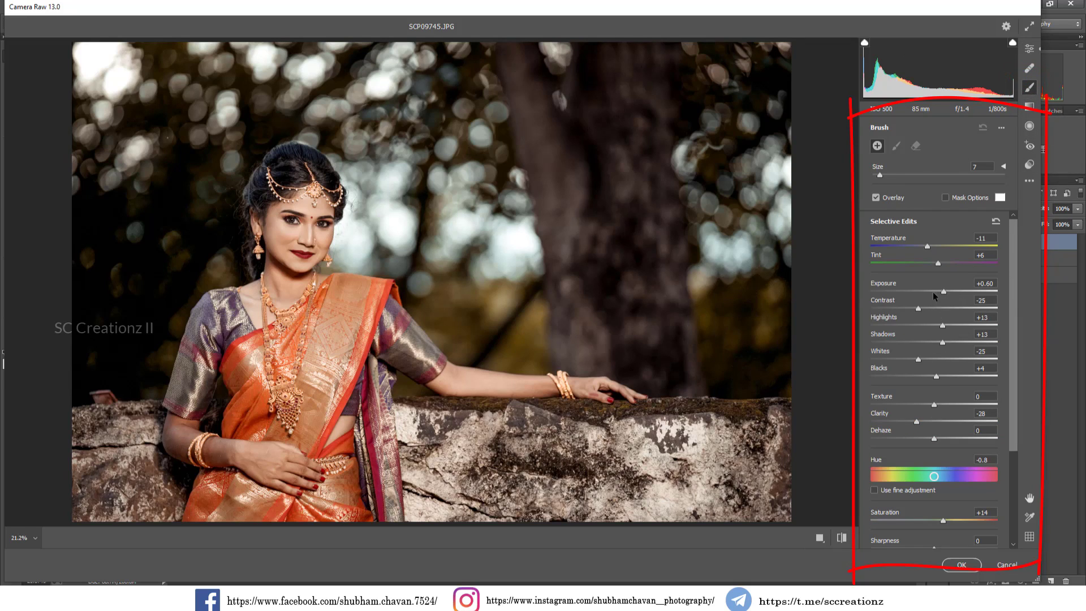
click(187, 430)
mouse_move(187, 431)
mouse_down()
mouse_move(262, 465)
mouse_move(197, 452)
mouse_move(201, 325)
mouse_up()
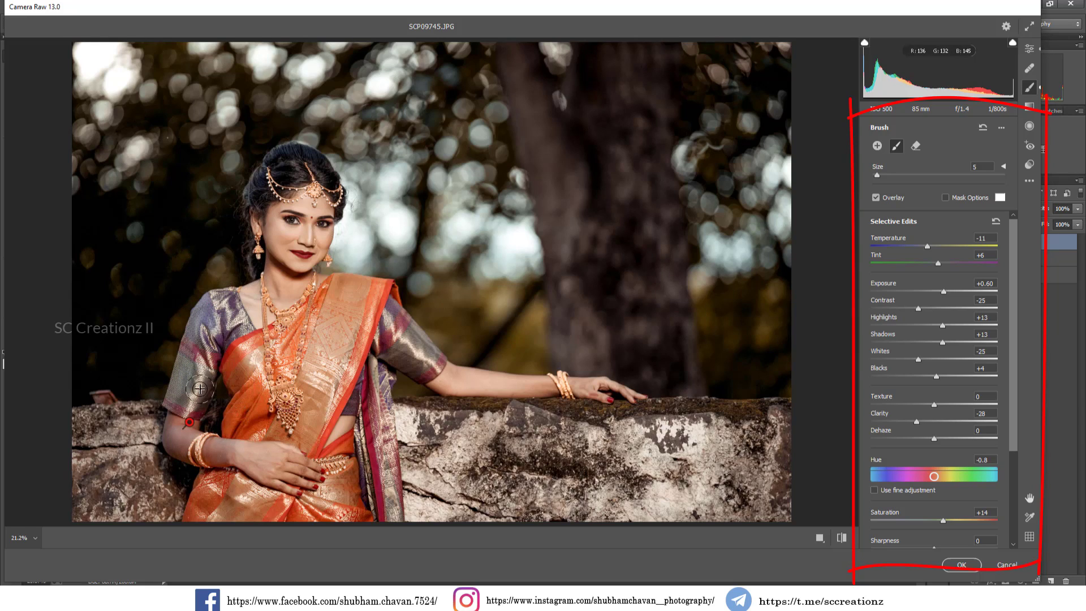
- Reduce the Oranges luminance in the Color Mixer to +11
click(1030, 49)
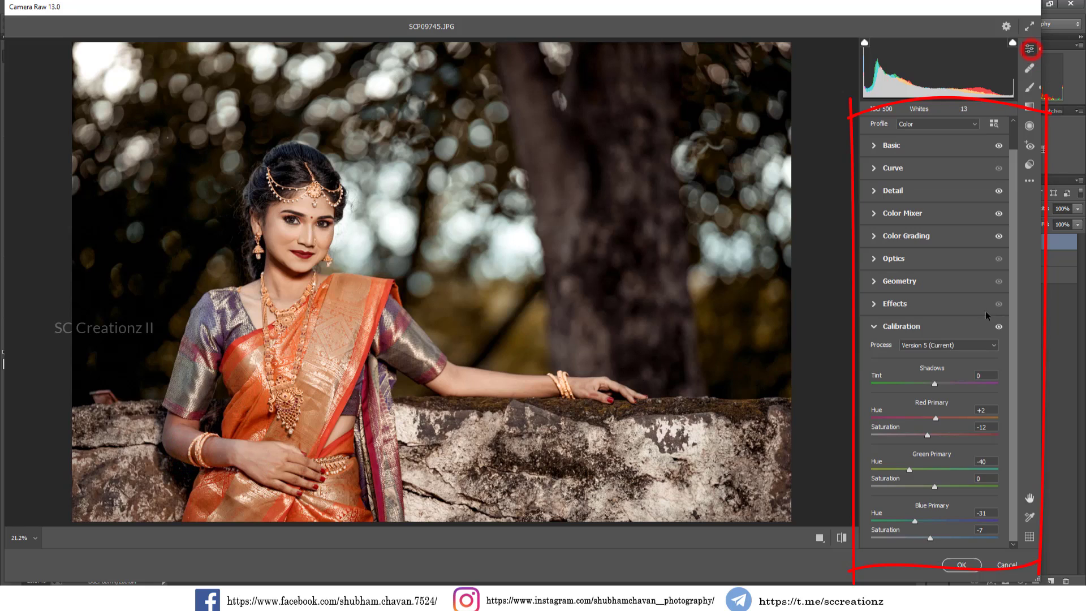
click(903, 323)
click(903, 240)
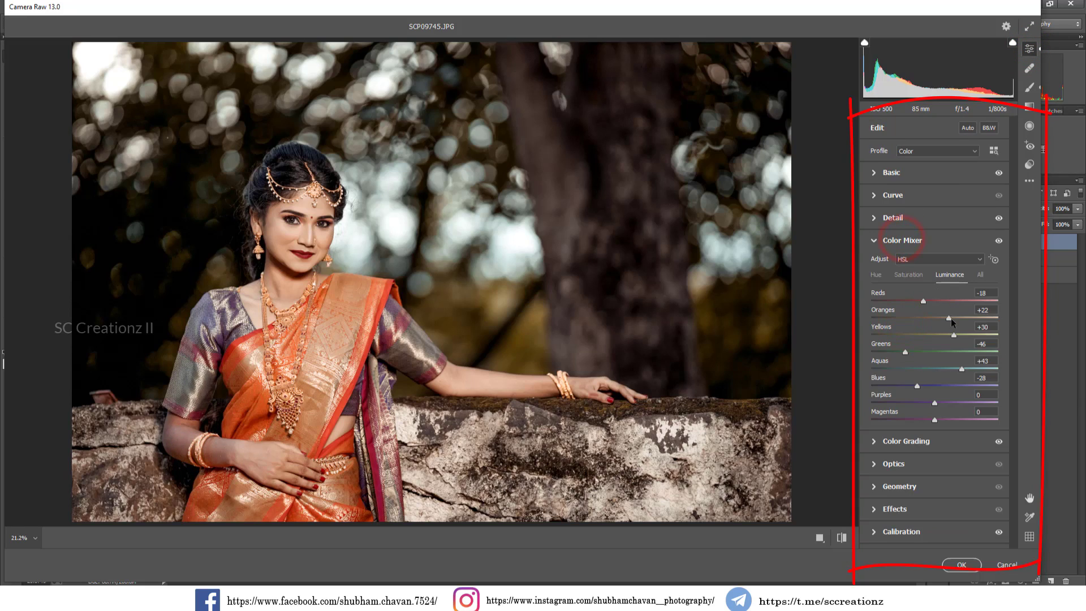
drag(945, 319, 942, 318)
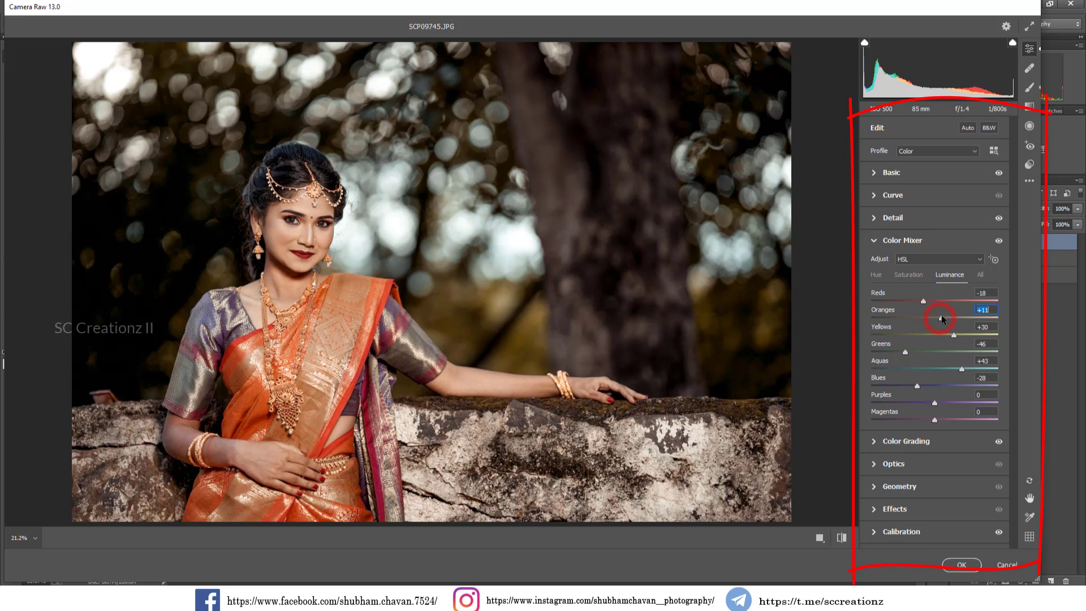
- Lower the Highlights to -9 in the Basic adjustments and apply the Camera Raw filter
click(885, 176)
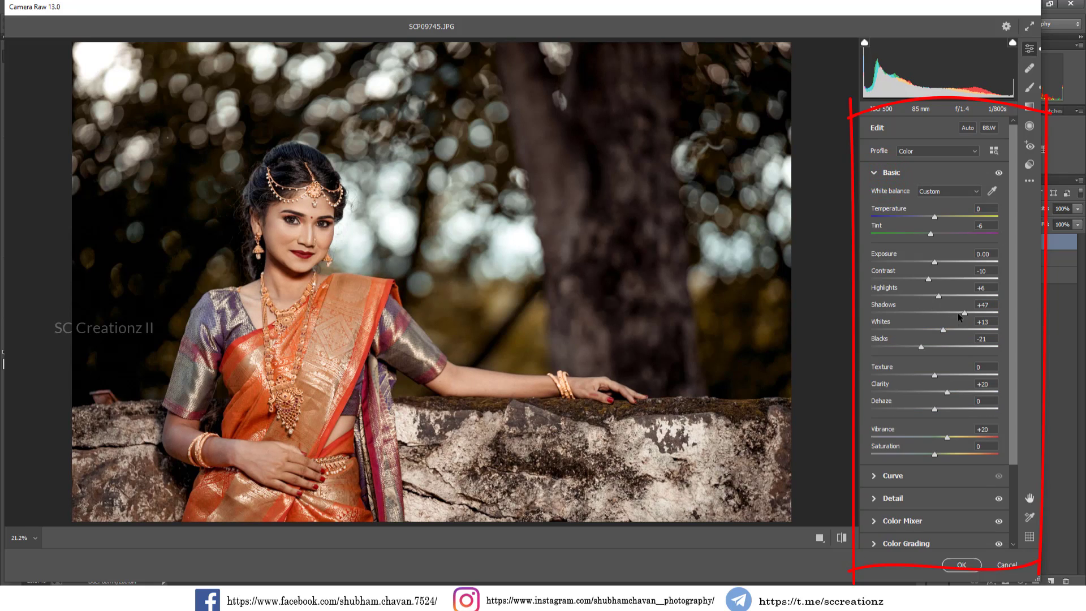
click(927, 295)
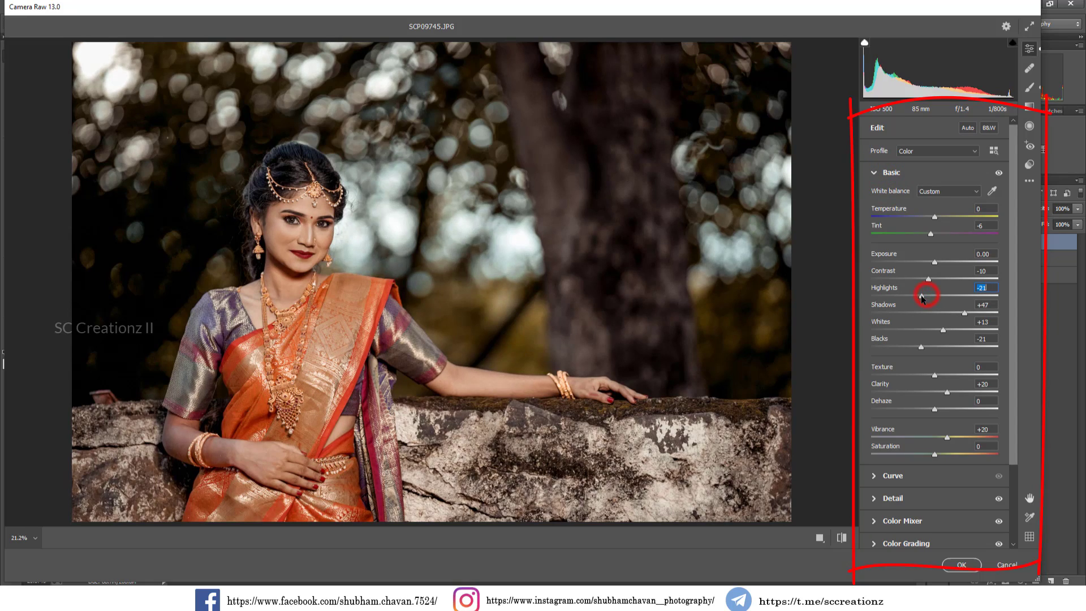
drag(930, 299, 931, 299)
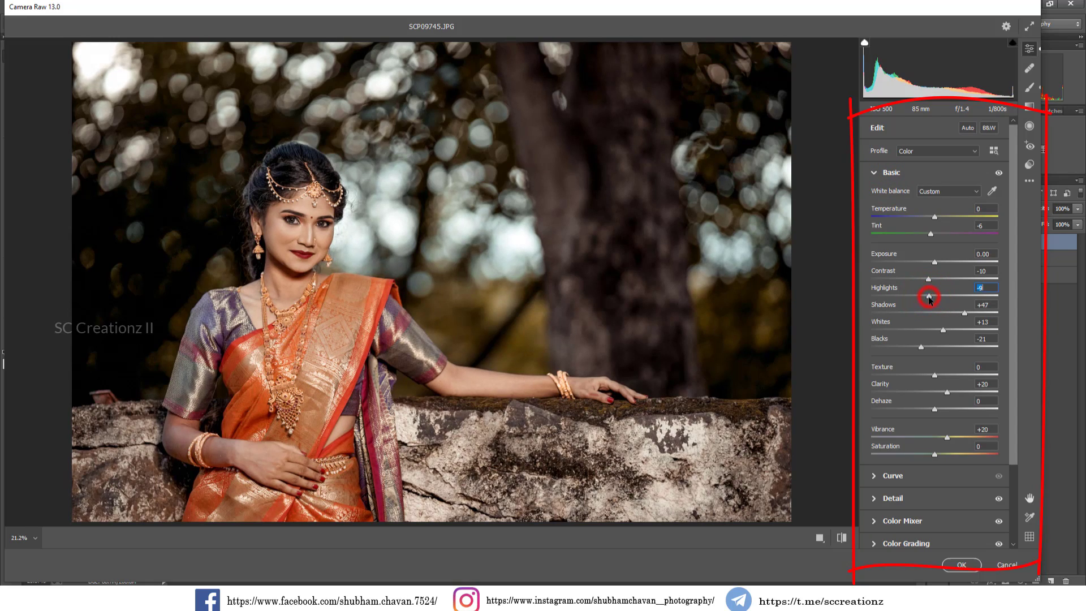
click(962, 565)
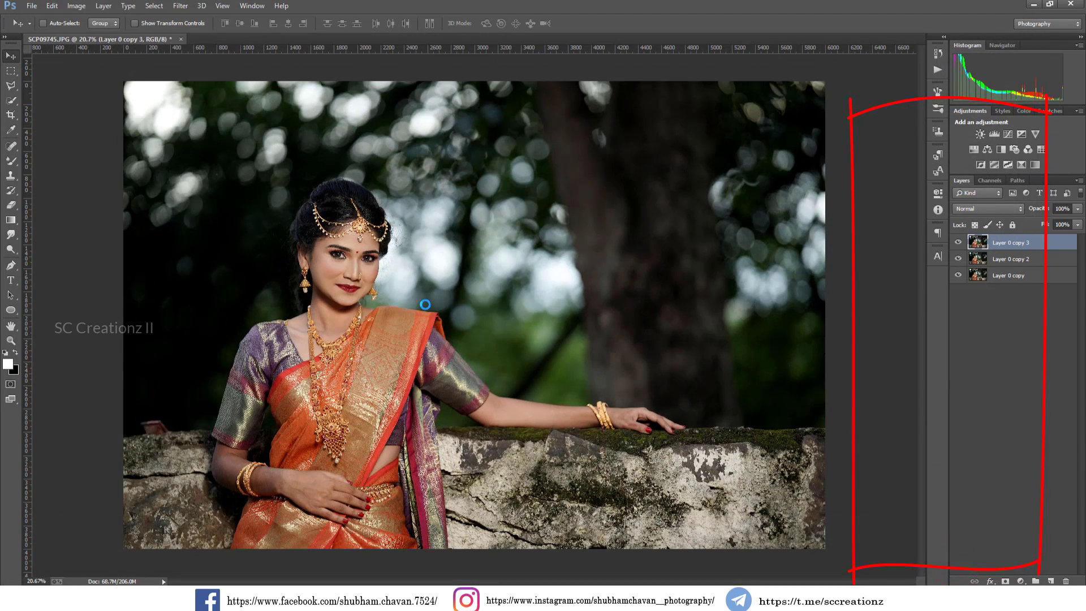
- Compare the portrait with and without the graded layer, both in full view and close up on the face
click(959, 243)
click(959, 243)
click(959, 243)
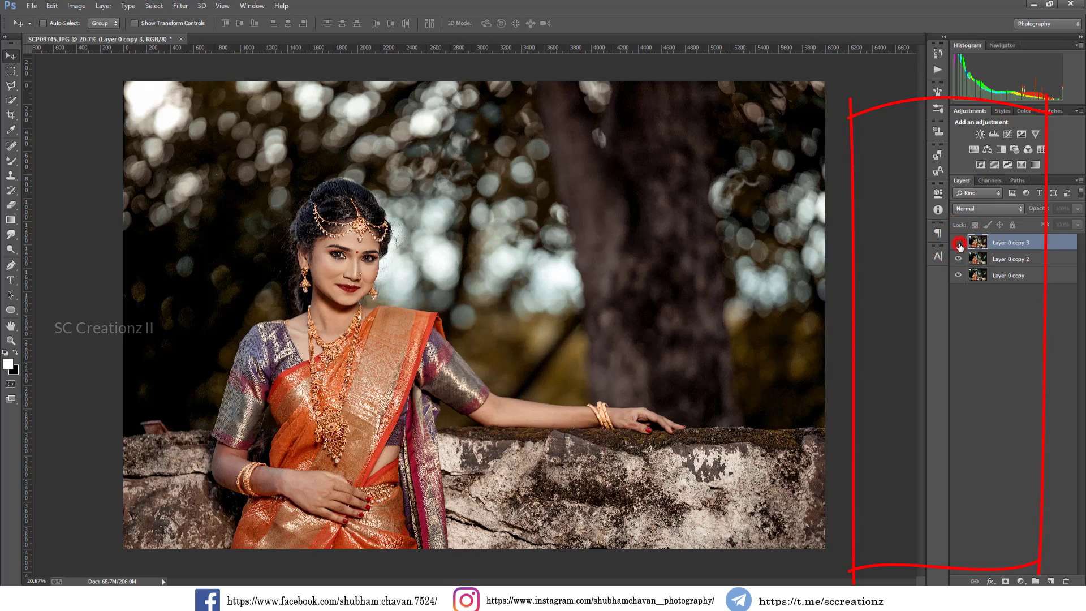
click(959, 243)
scroll(343, 241, up, 1)
scroll(343, 240, up, 6)
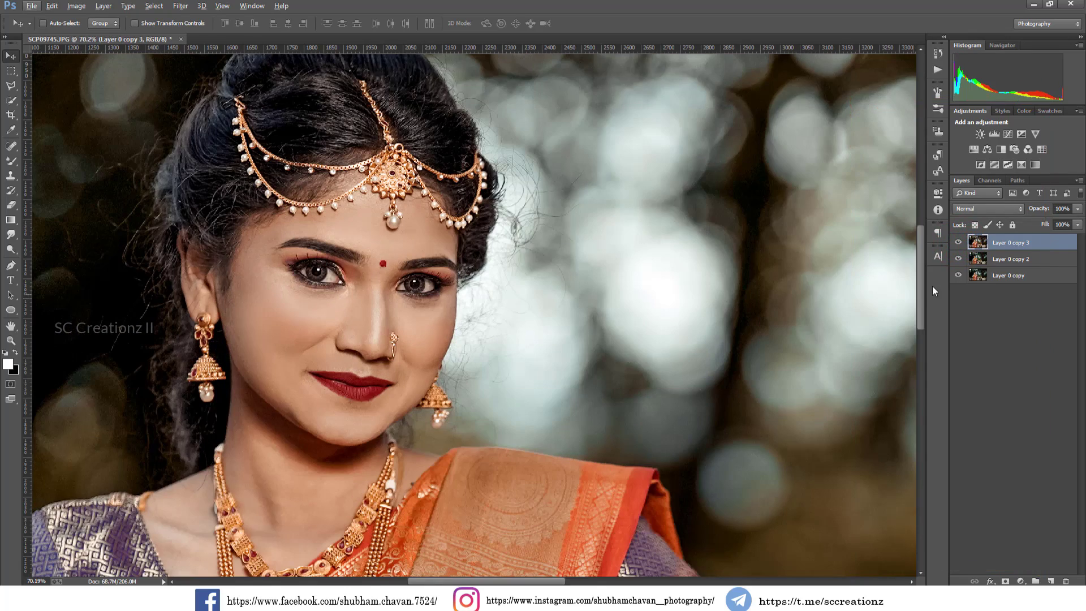
click(959, 243)
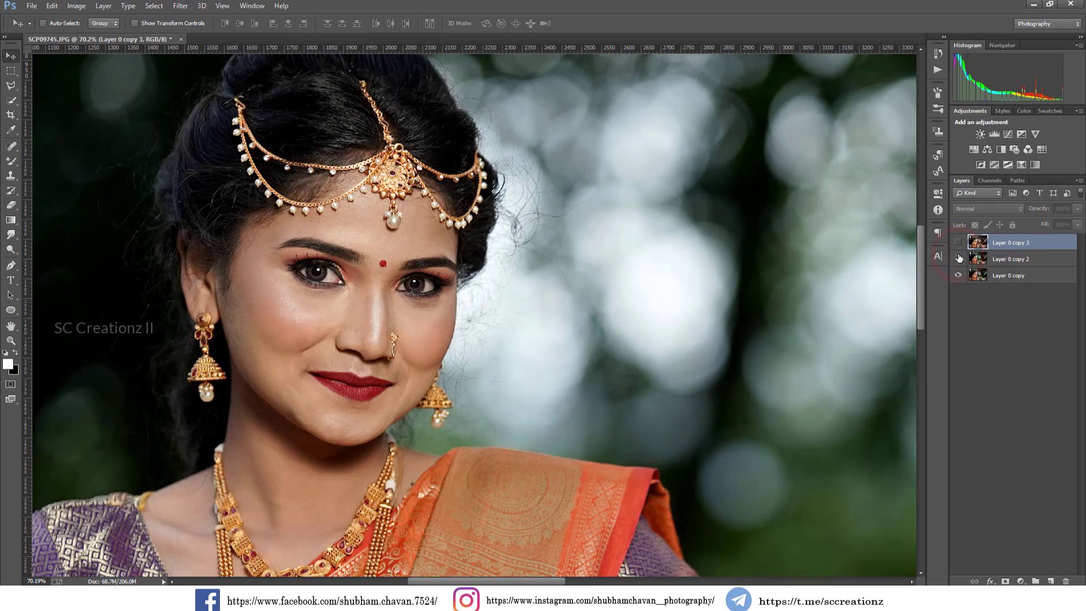
click(959, 242)
scroll(667, 269, down, 1)
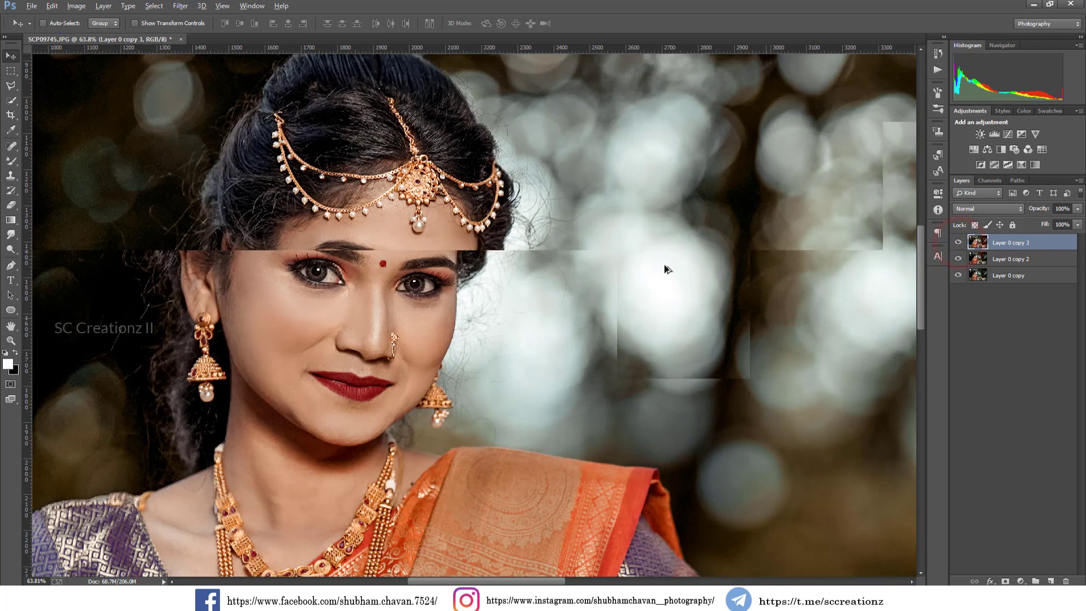
scroll(668, 269, down, 2)
- Erase the grade on Layer 0 copy 3 over the bride's hair and necklace area with a size 200 Eraser at 60% opacity
click(11, 205)
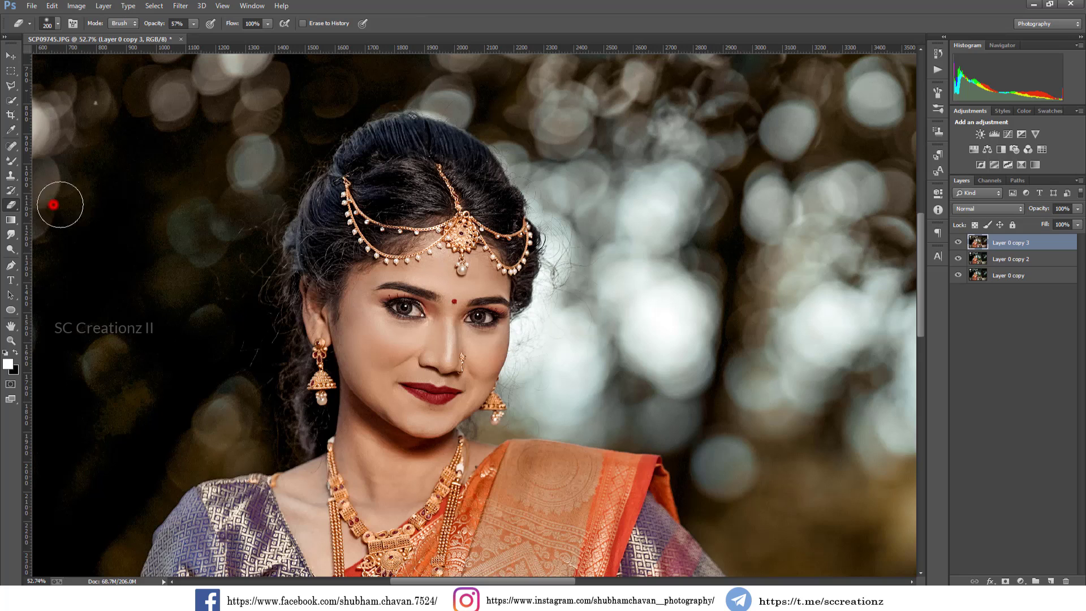
scroll(54, 201, up, 1)
drag(154, 23, 156, 23)
click(376, 165)
drag(312, 235, 314, 244)
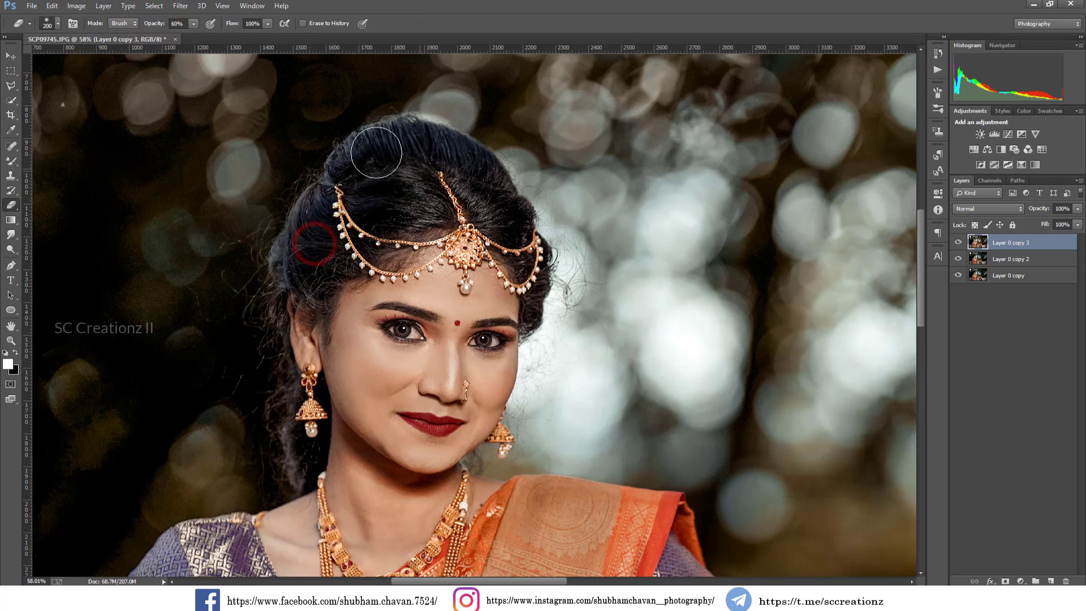
click(441, 160)
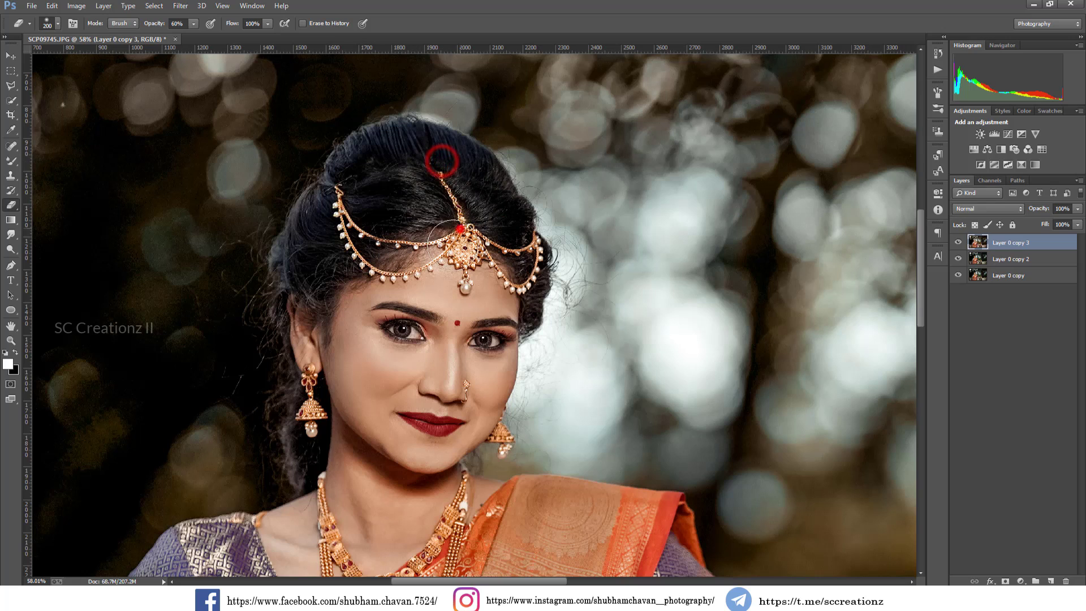
scroll(416, 447, down, 3)
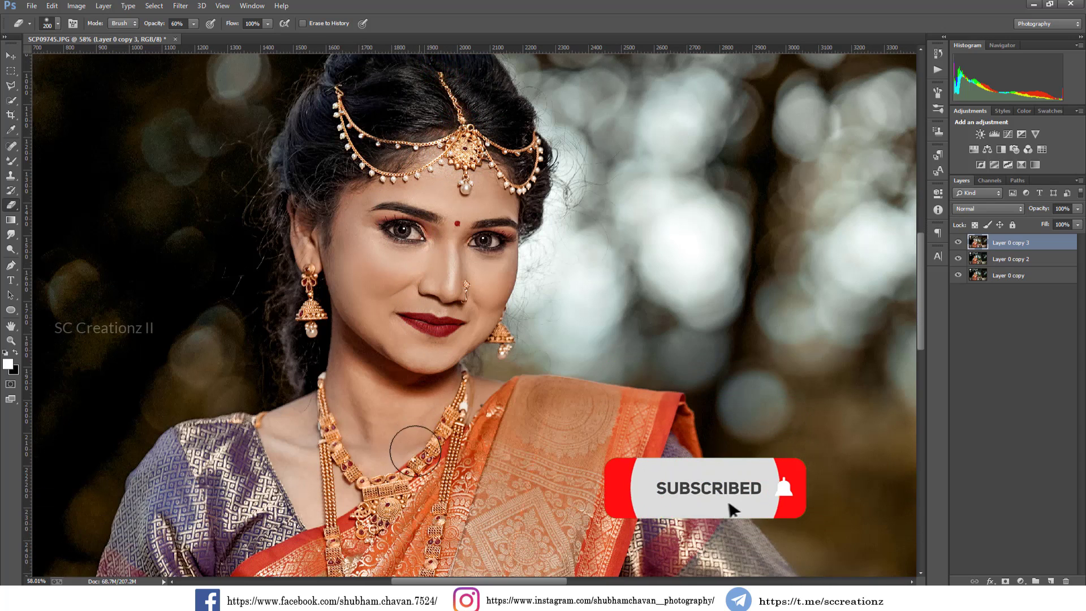
scroll(416, 447, down, 6)
click(373, 346)
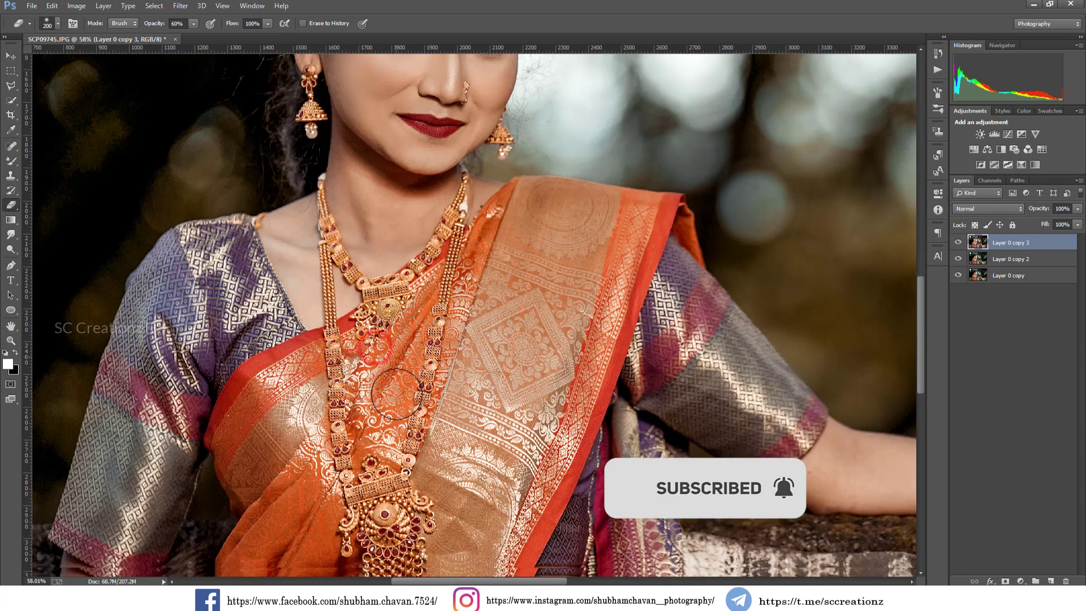
scroll(396, 390, down, 5)
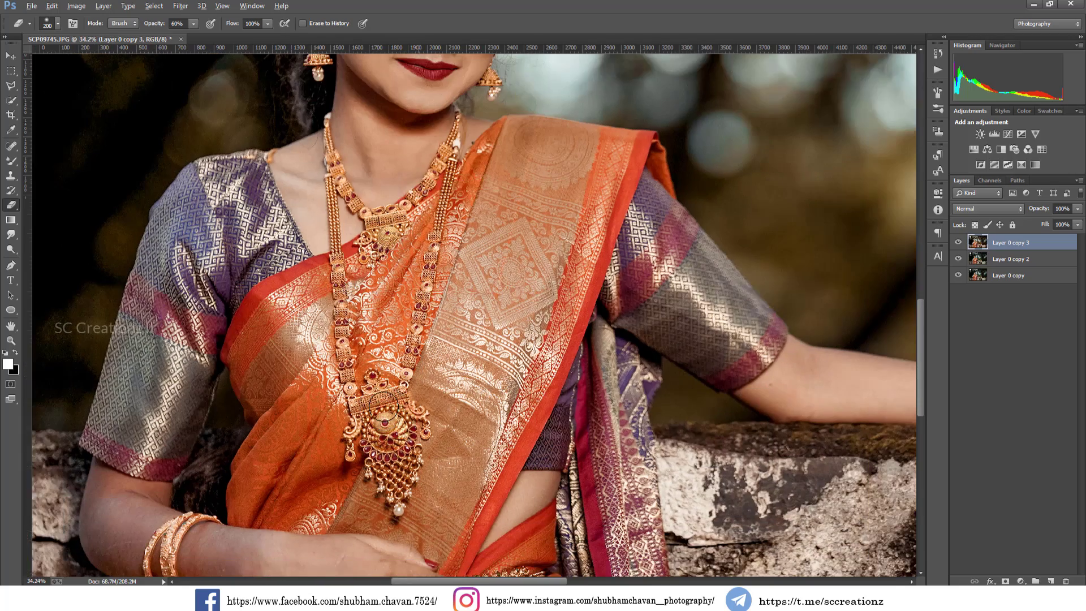
scroll(385, 406, down, 3)
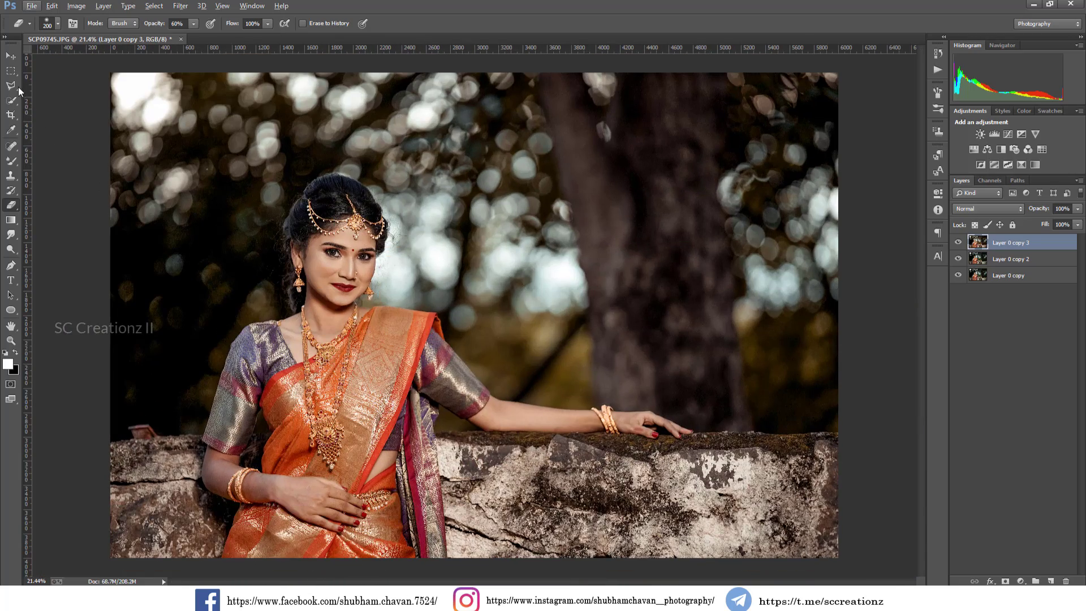
- Check the effect of the upper layers by toggling their visibility, and merge Layer 0 copy 3 down into the layer below
click(11, 56)
click(958, 242)
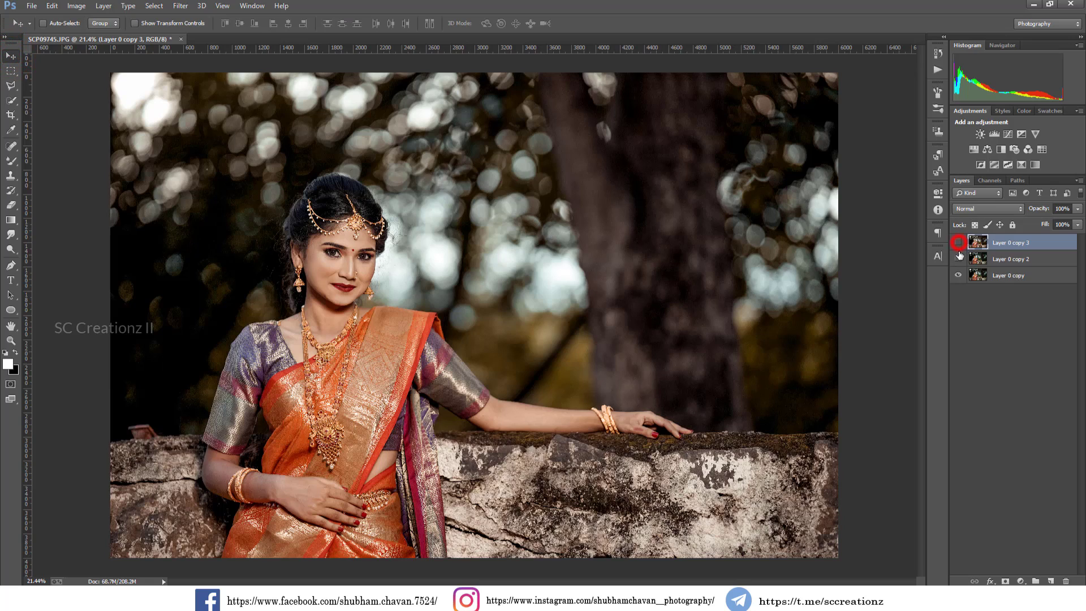
click(959, 259)
click(958, 258)
right_click(1030, 247)
click(935, 407)
- Add a Selective Color adjustment layer with Cyan at +21% for the Reds
click(1022, 581)
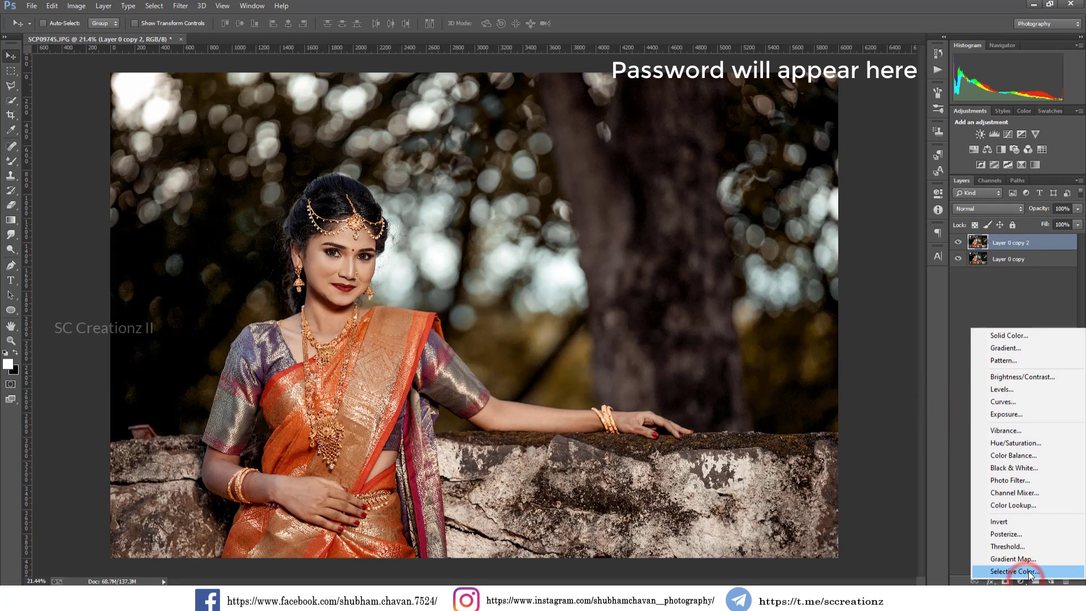
click(1040, 573)
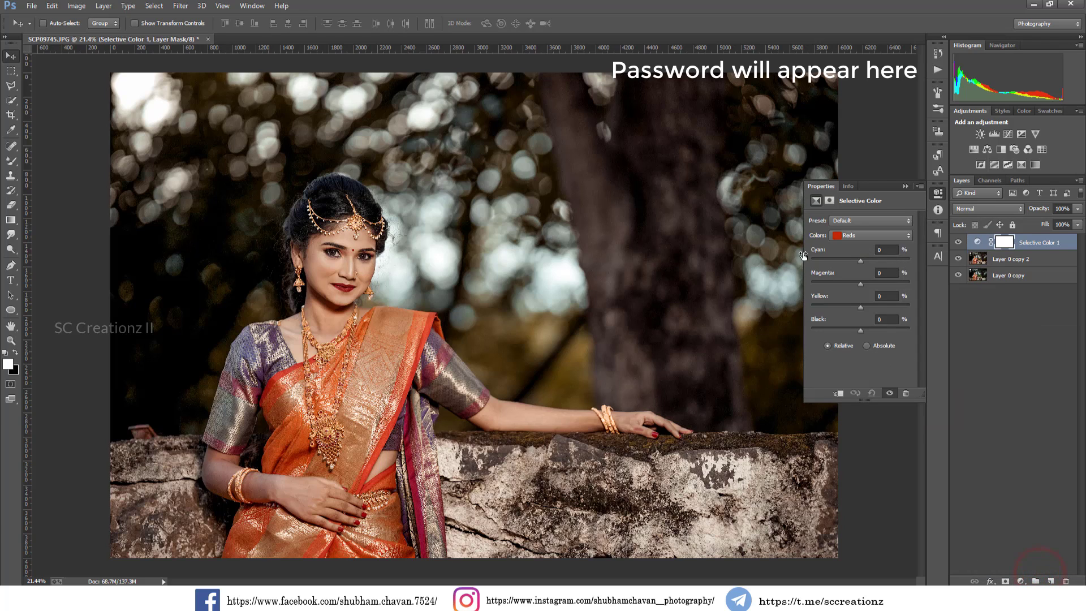
scroll(344, 248, up, 1)
scroll(344, 248, up, 3)
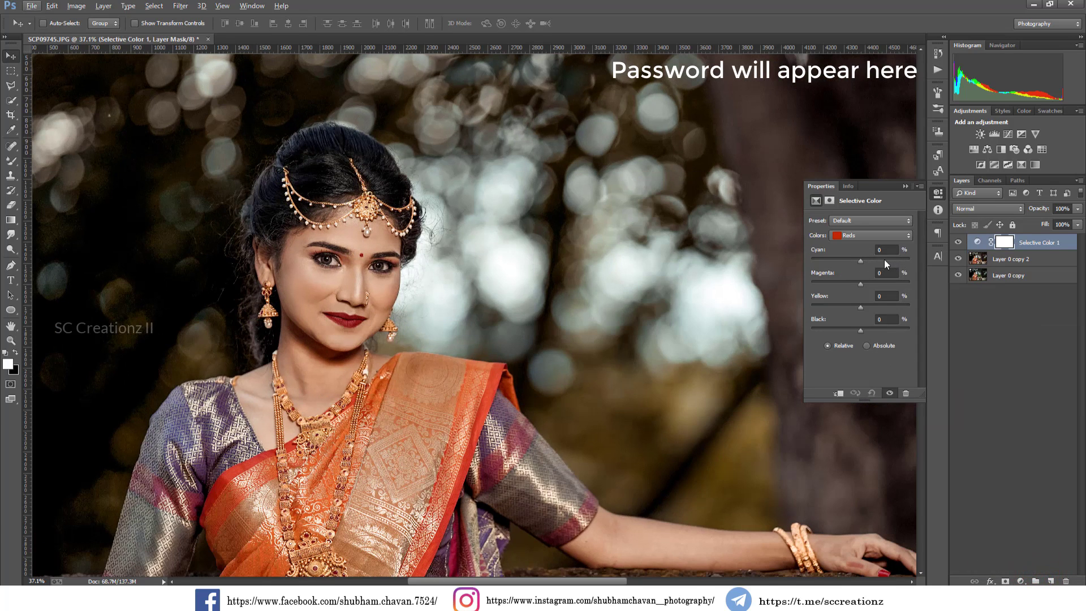
click(873, 259)
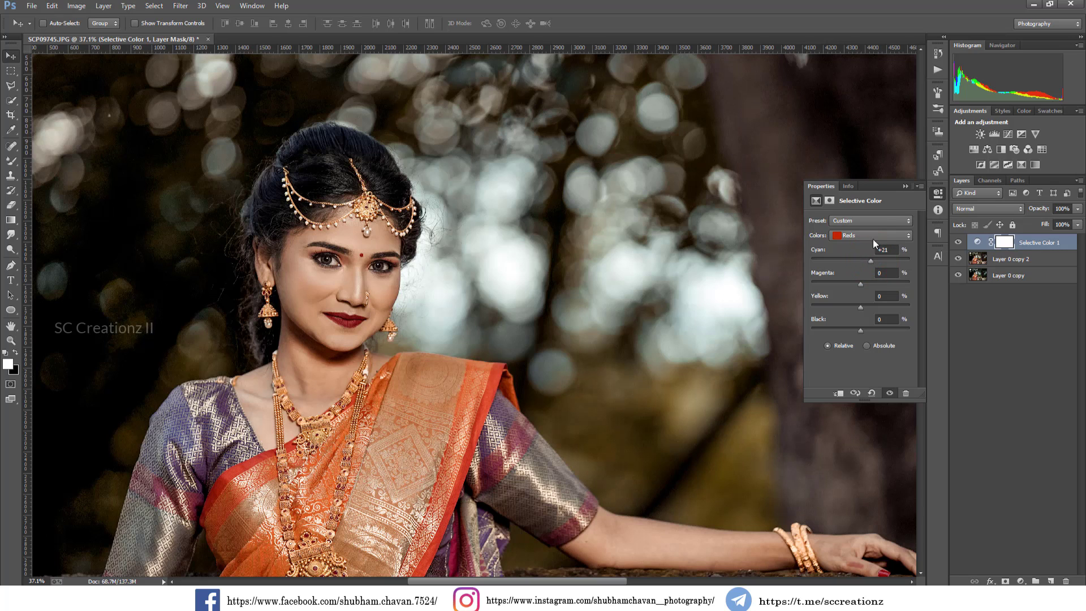
click(904, 186)
- Check the Selective Color effect on the face and full portrait, and flatten the image
scroll(365, 287, up, 3)
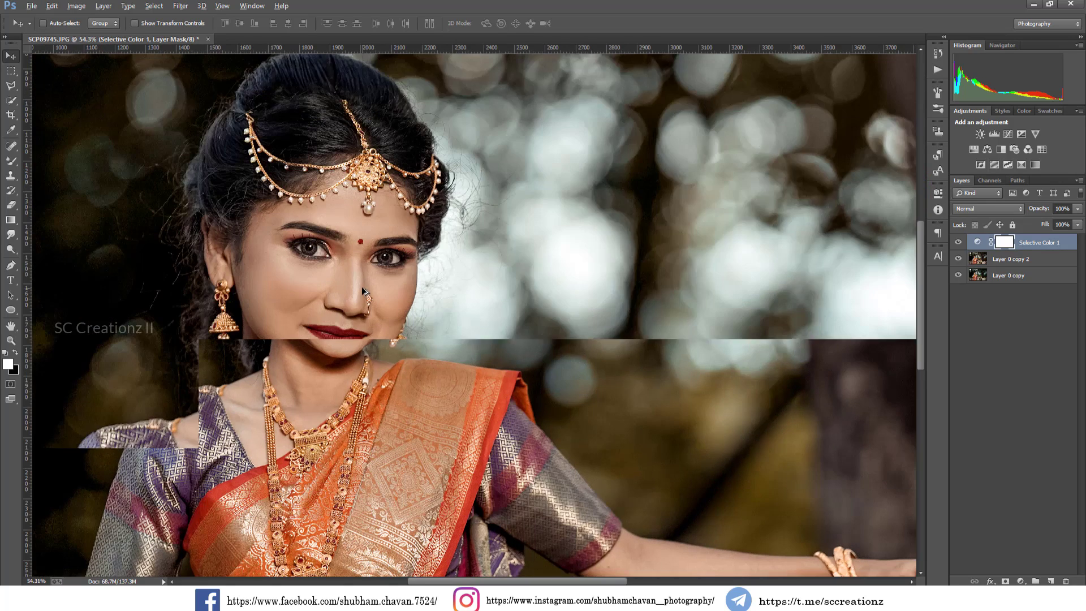
click(958, 242)
scroll(723, 294, down, 2)
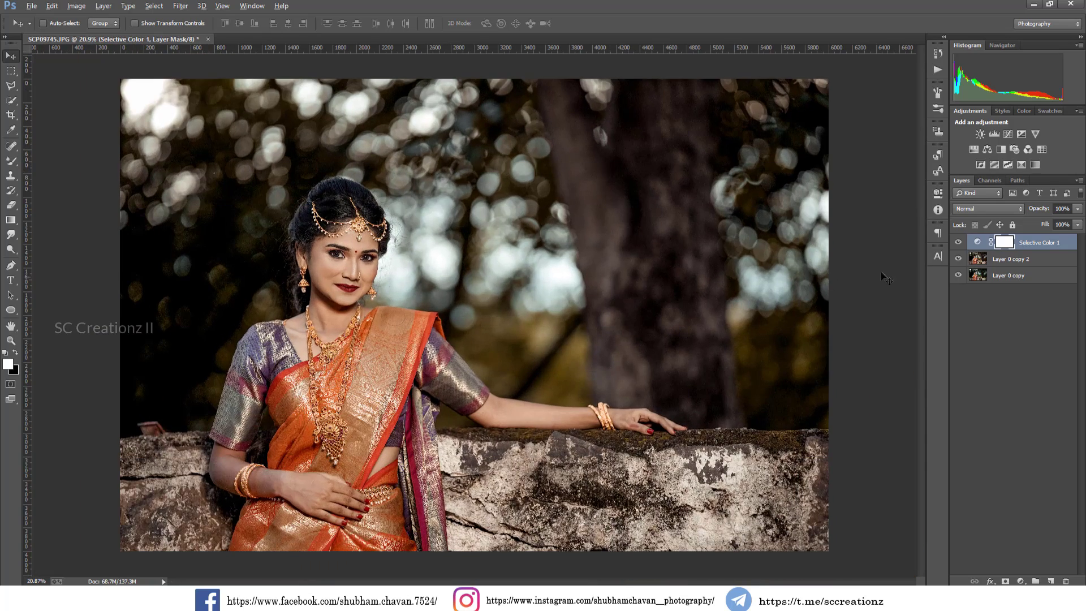
key(alt)
right_click(1049, 249)
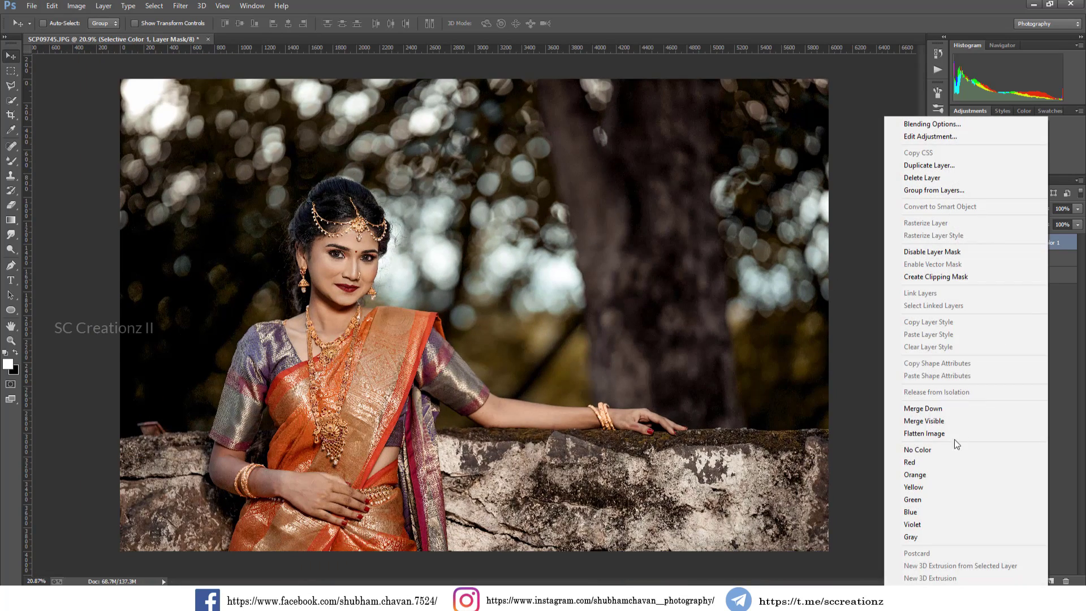
click(939, 433)
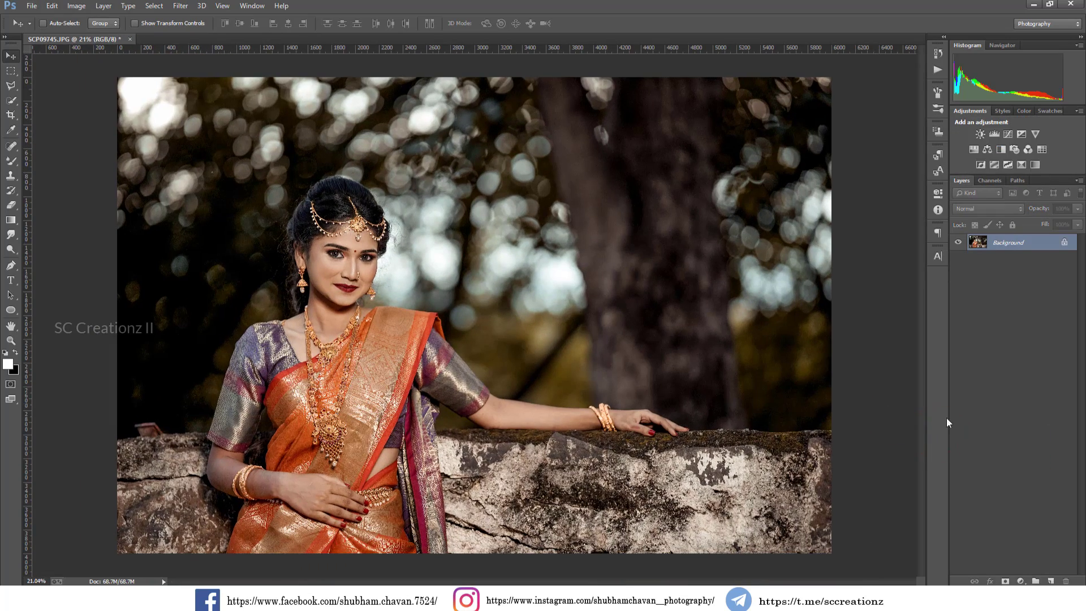
- Open the flattened image in the Camera Raw Filter and set the Color Mixer hues to Yellows -36 and Greens -88
click(185, 6)
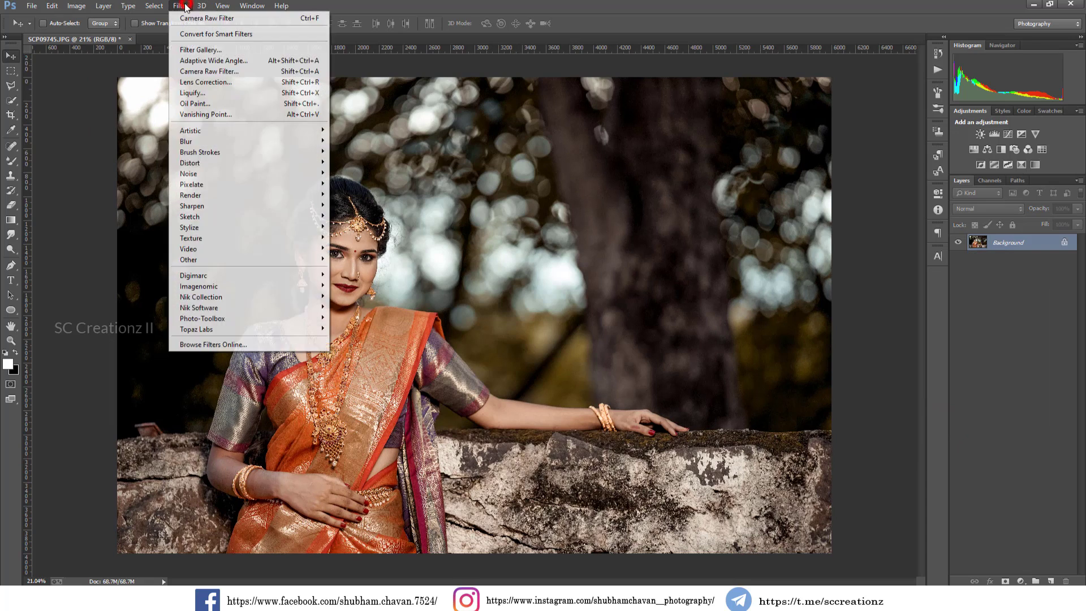
click(222, 71)
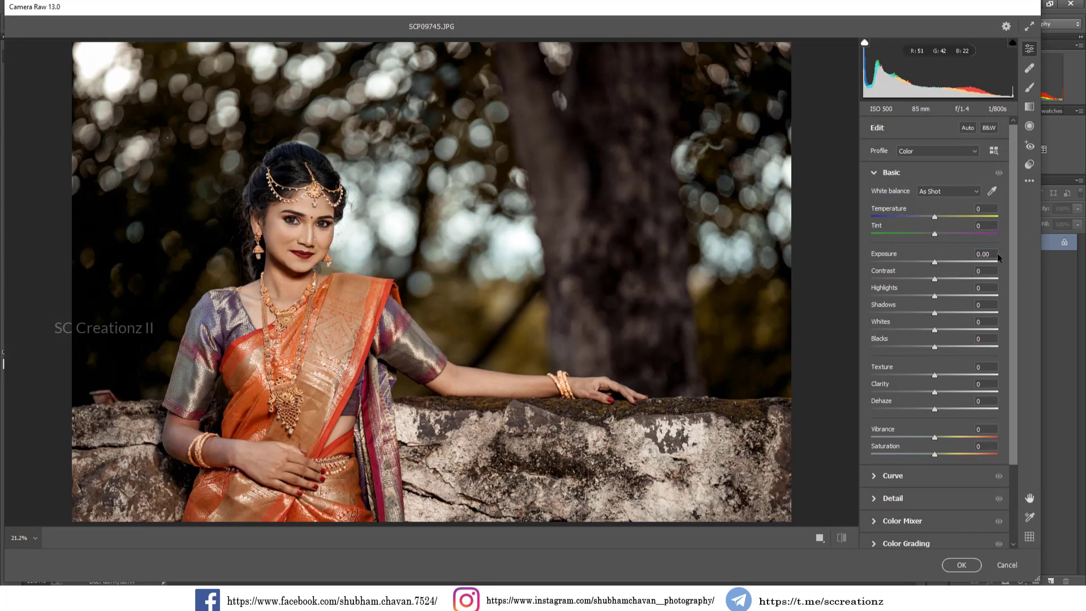
click(1030, 48)
click(888, 172)
click(886, 242)
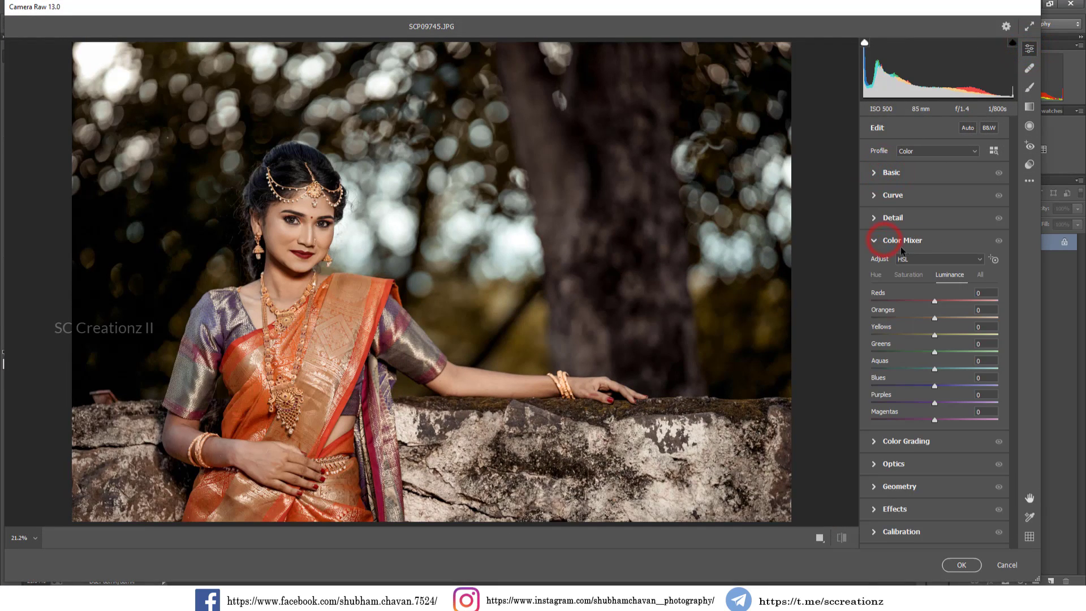
click(878, 276)
mouse_move(935, 335)
mouse_down()
mouse_move(947, 334)
mouse_move(928, 337)
mouse_move(933, 351)
mouse_move(922, 337)
mouse_move(892, 337)
mouse_move(904, 338)
mouse_move(879, 351)
mouse_move(933, 339)
mouse_up()
click(929, 338)
click(916, 351)
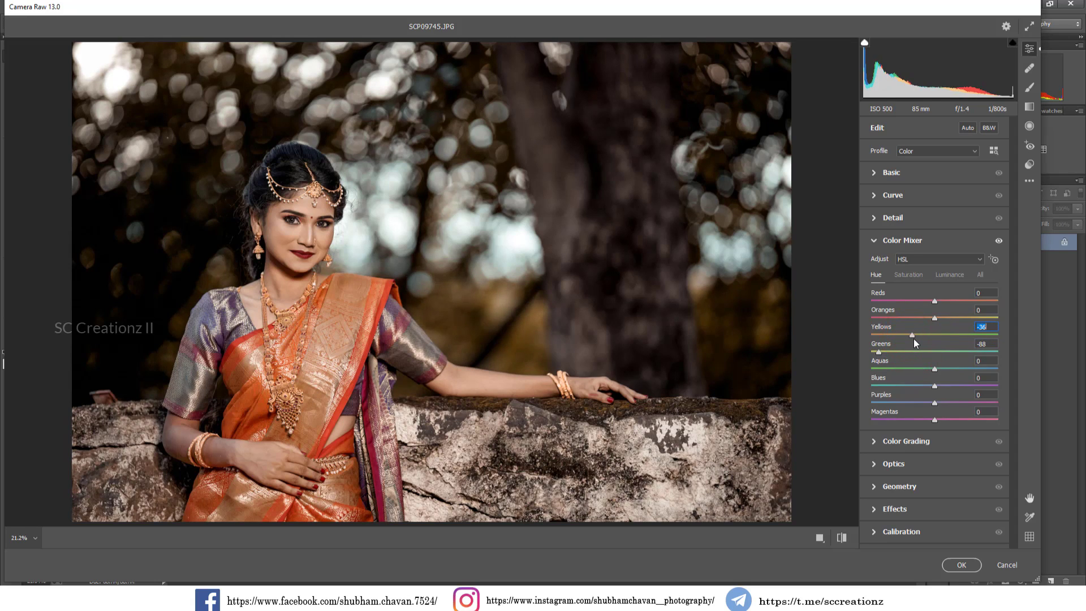
- Set the Color Mixer saturation to Reds +3, Oranges -4, Yellows +14 and Greens -29, and adjust the Aquas and Blues
click(916, 276)
drag(959, 348, 916, 348)
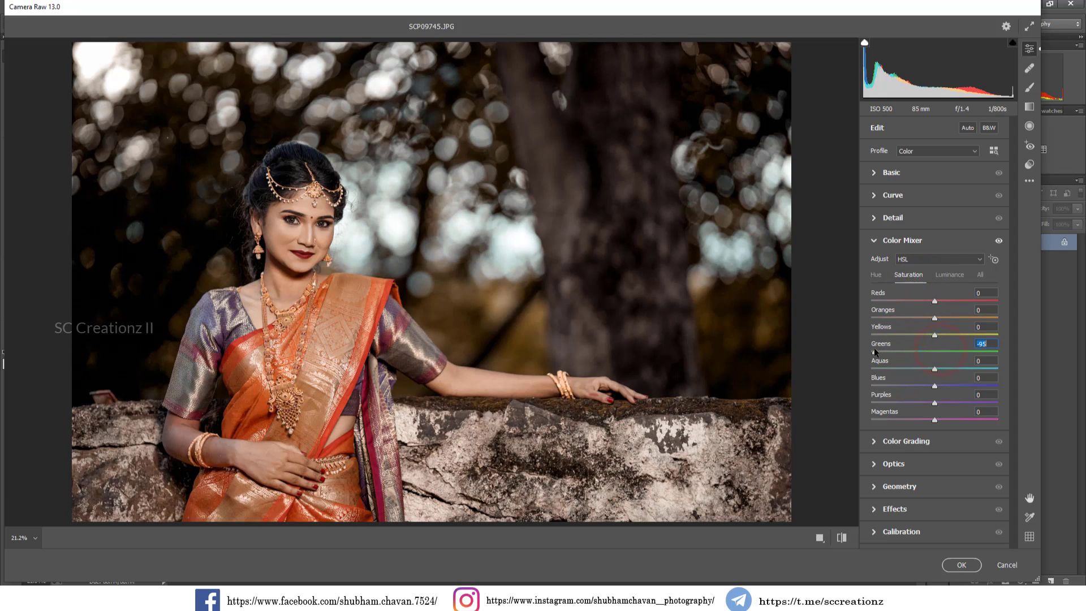
drag(995, 351, 938, 341)
click(943, 338)
drag(928, 352, 932, 321)
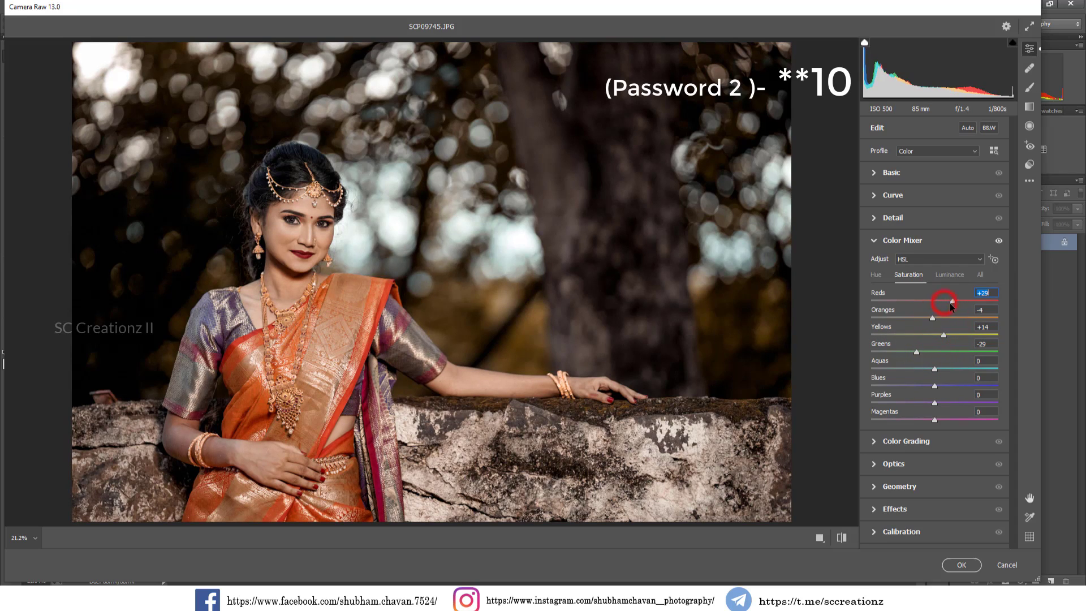
drag(937, 302, 938, 301)
drag(939, 385, 981, 375)
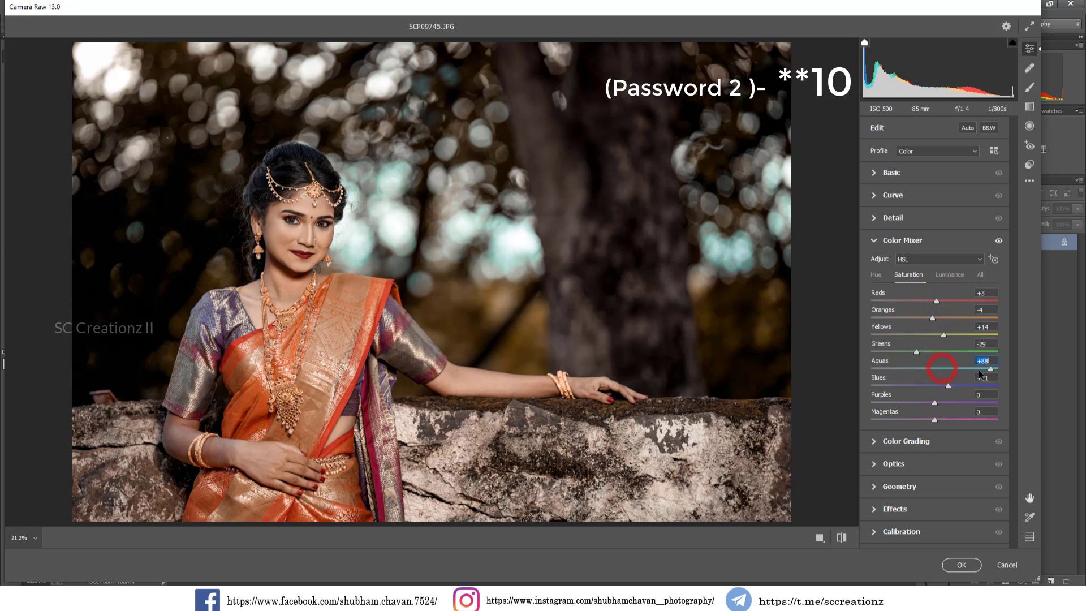
- Adjust the Yellows, Greens and Blues luminance in the Color Mixer and apply the Camera Raw filter
click(945, 275)
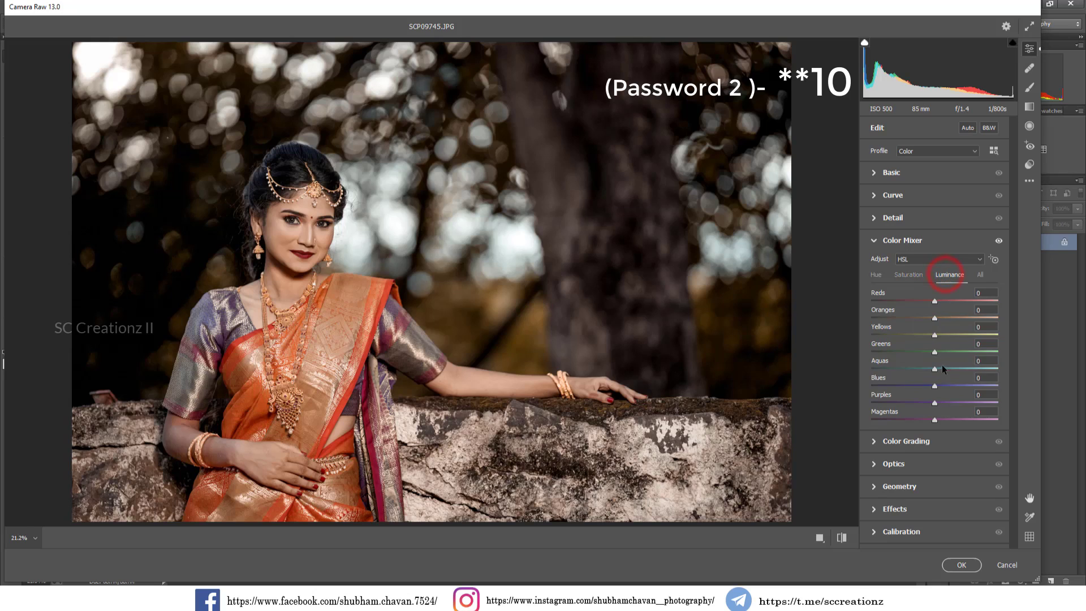
drag(941, 354, 967, 336)
drag(934, 385, 945, 386)
click(962, 564)
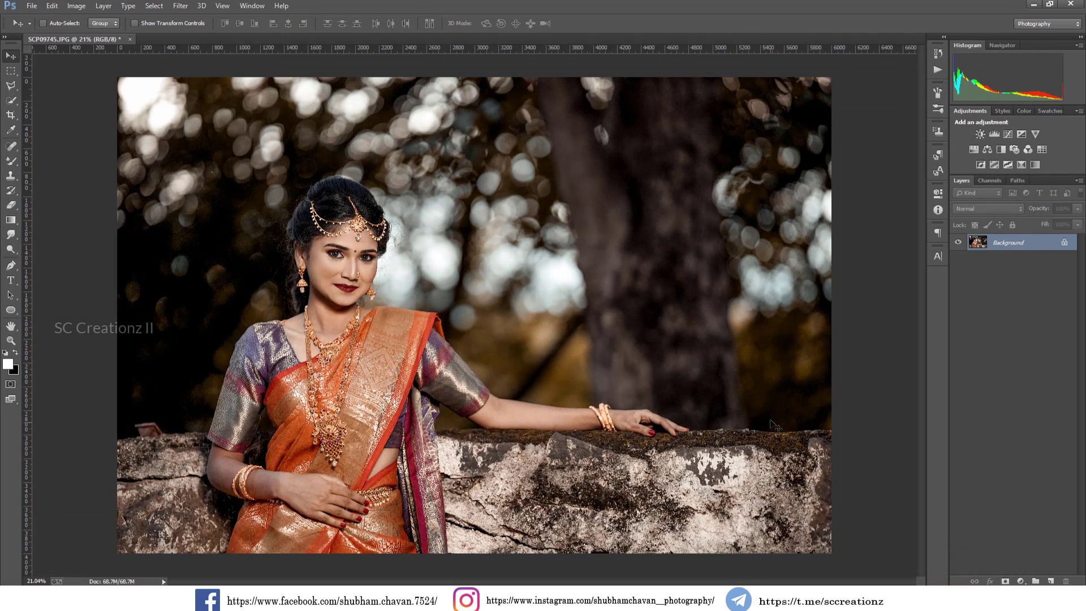